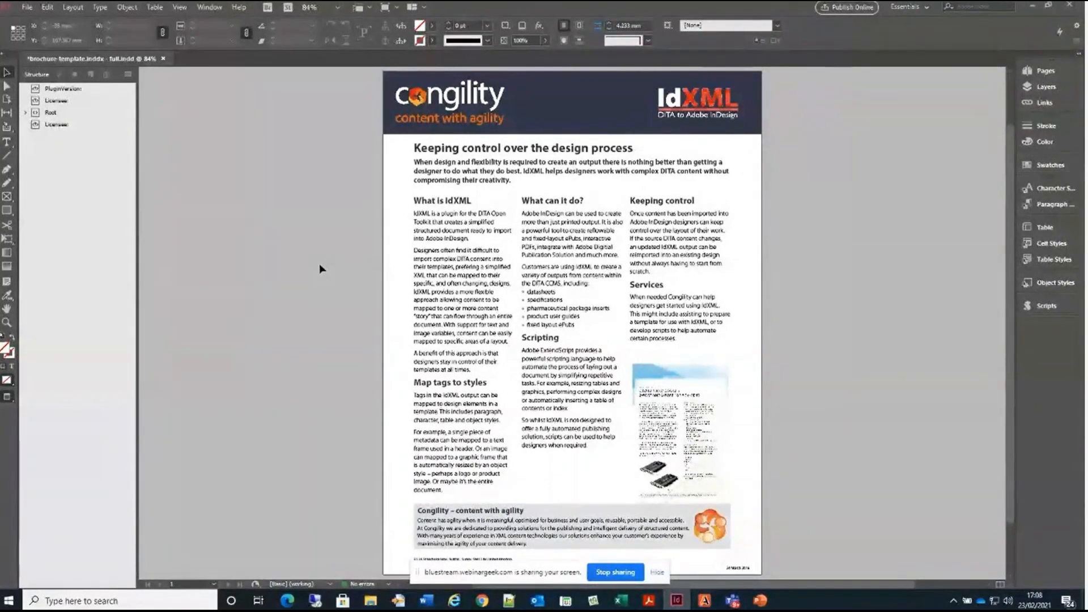
Close the filled brochure-template full document and discard its changes
{"action": "left_click", "coordinate": [26, 6]}
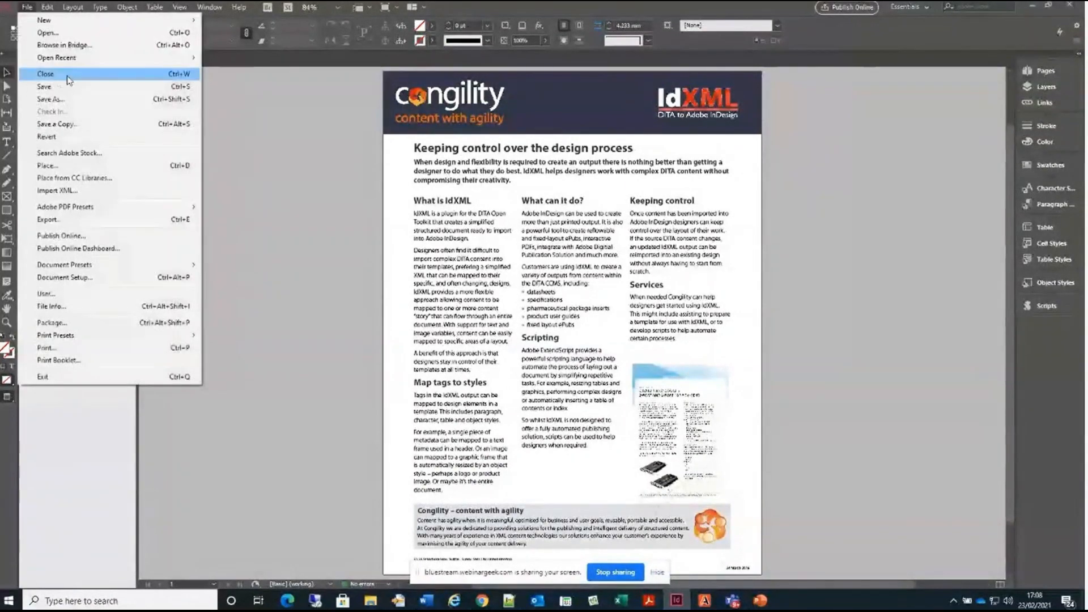
{"action": "left_click", "coordinate": [45, 74]}
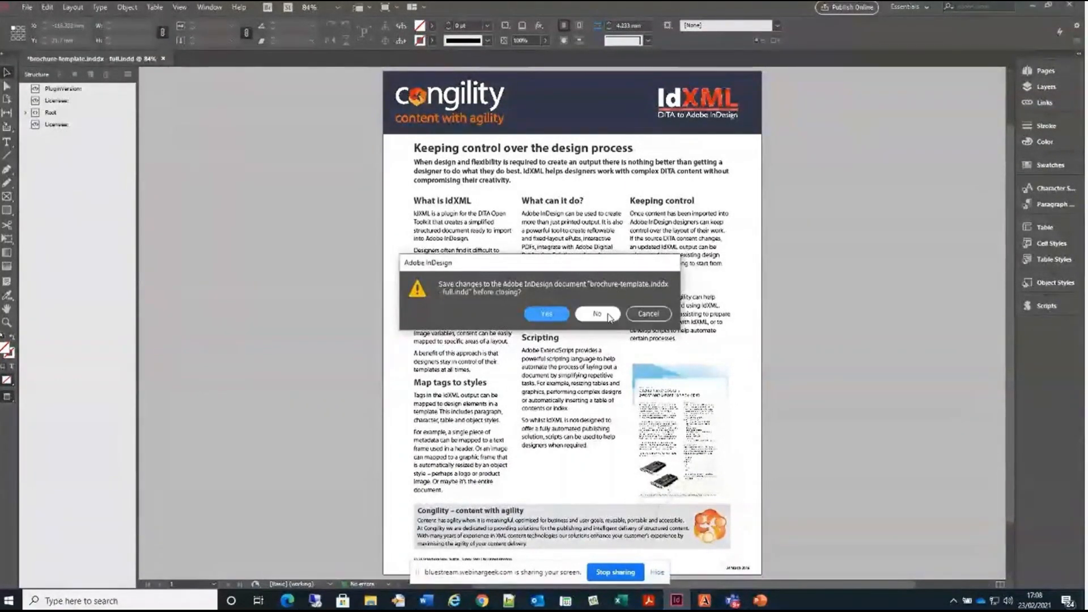
{"action": "left_click", "coordinate": [608, 316]}
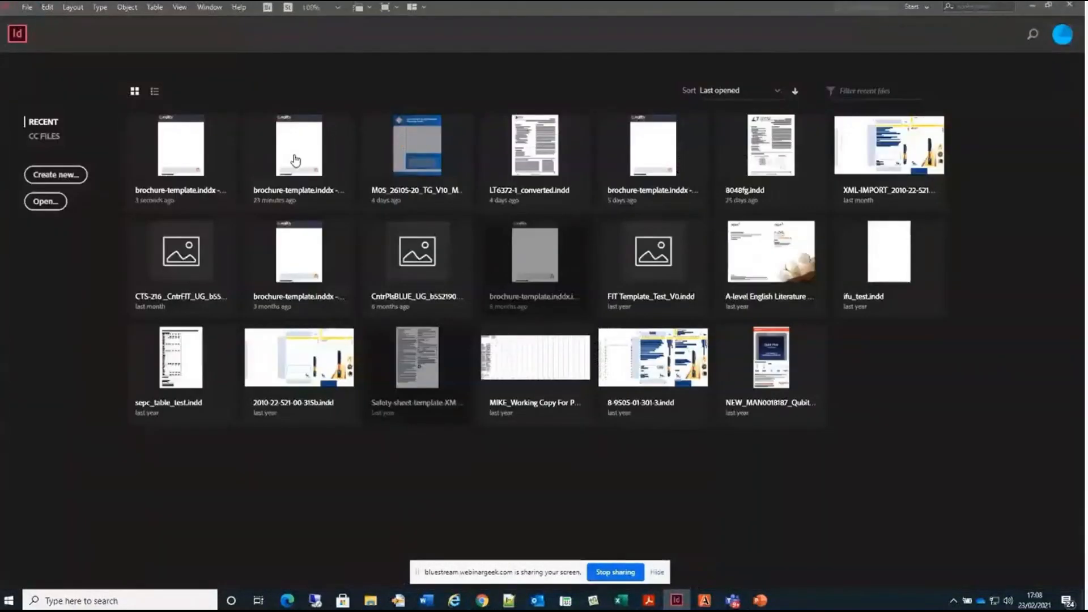
Open the recent empty brochure-template demo and full documents, and fit the page in the window
{"action": "left_click", "coordinate": [295, 154]}
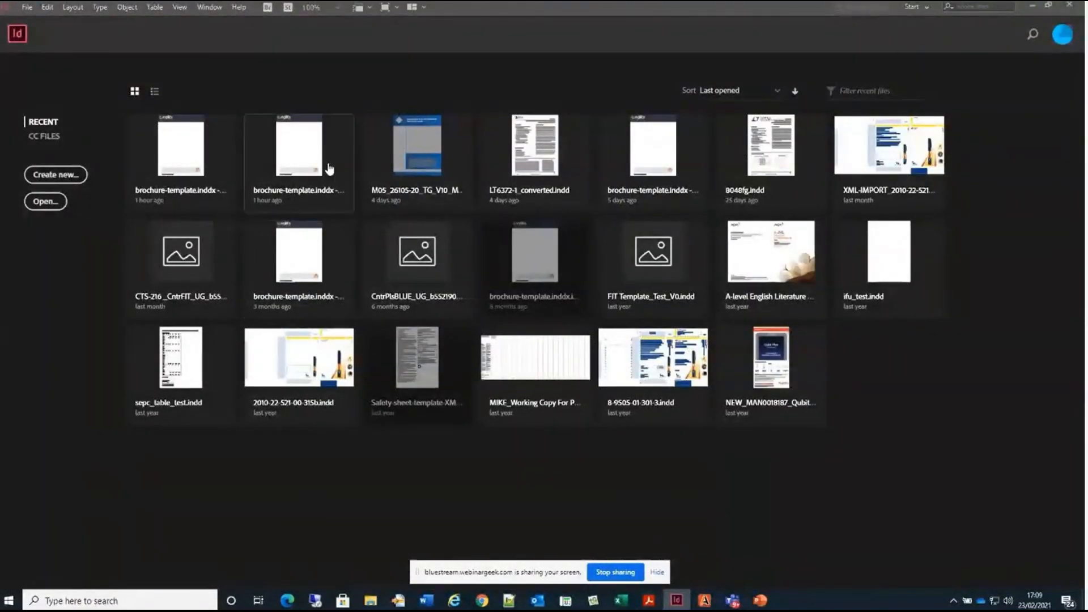
{"action": "left_click", "coordinate": [294, 166]}
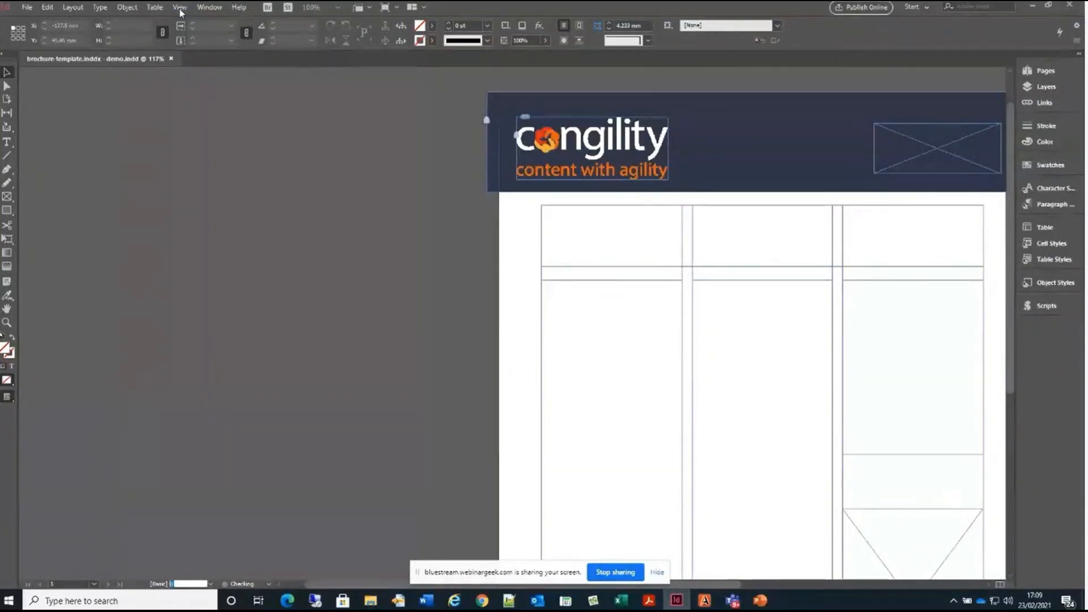
{"action": "left_click", "coordinate": [179, 7]}
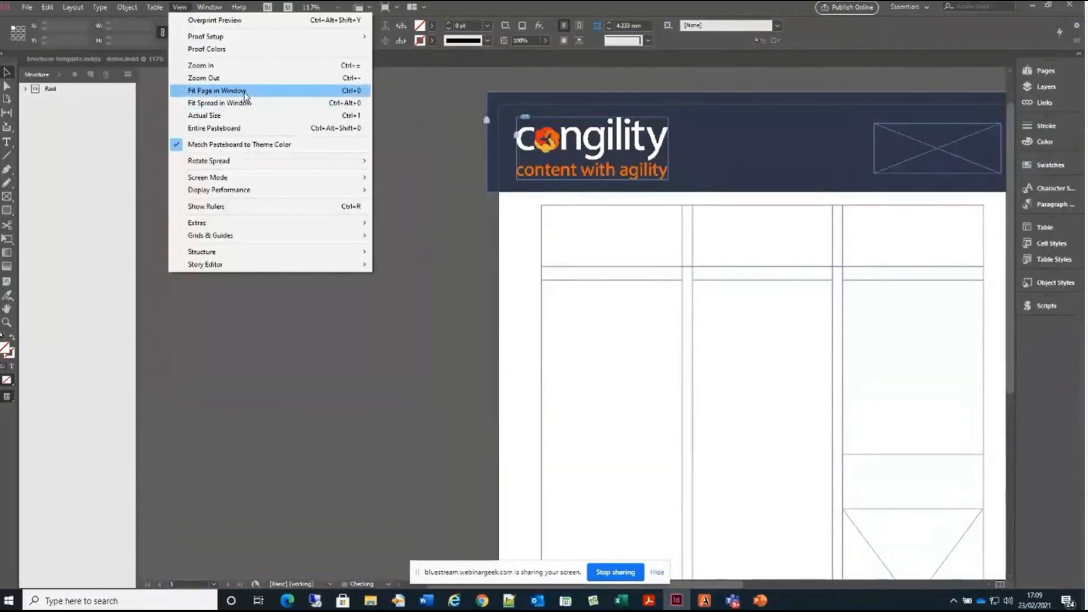
{"action": "left_click", "coordinate": [244, 91]}
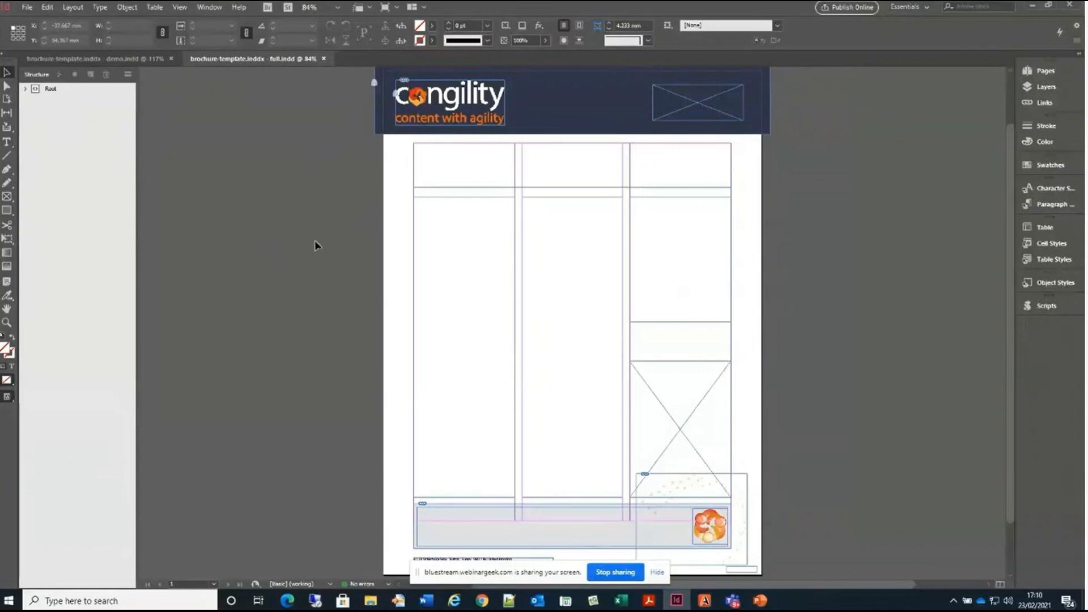
Inspect the header logo frame, the product image frame and the small date frame at the page's lower right corner
{"action": "left_click", "coordinate": [697, 95]}
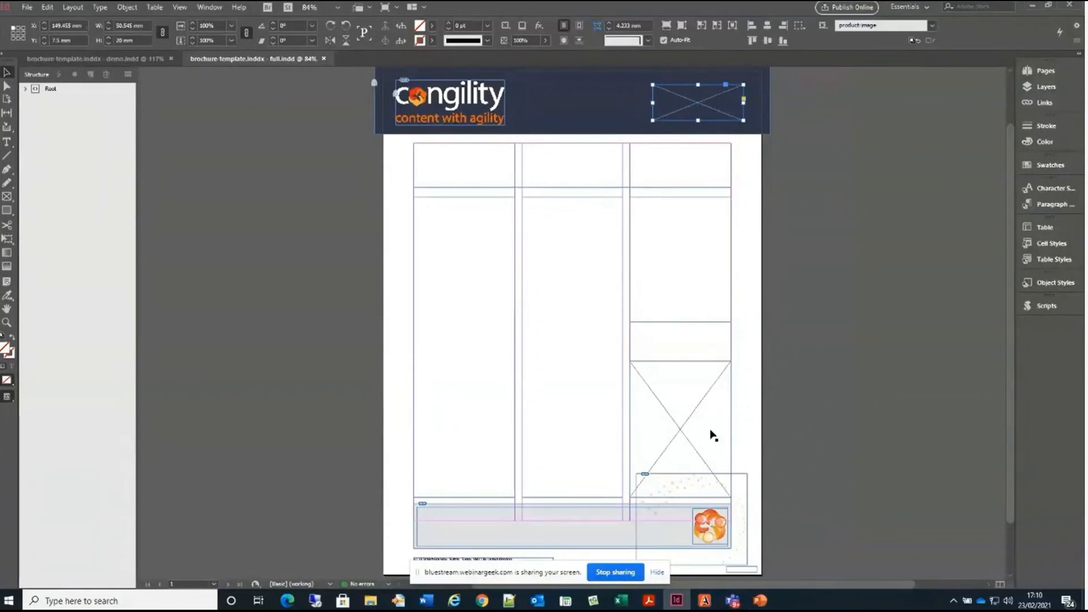
{"action": "left_click", "coordinate": [690, 365]}
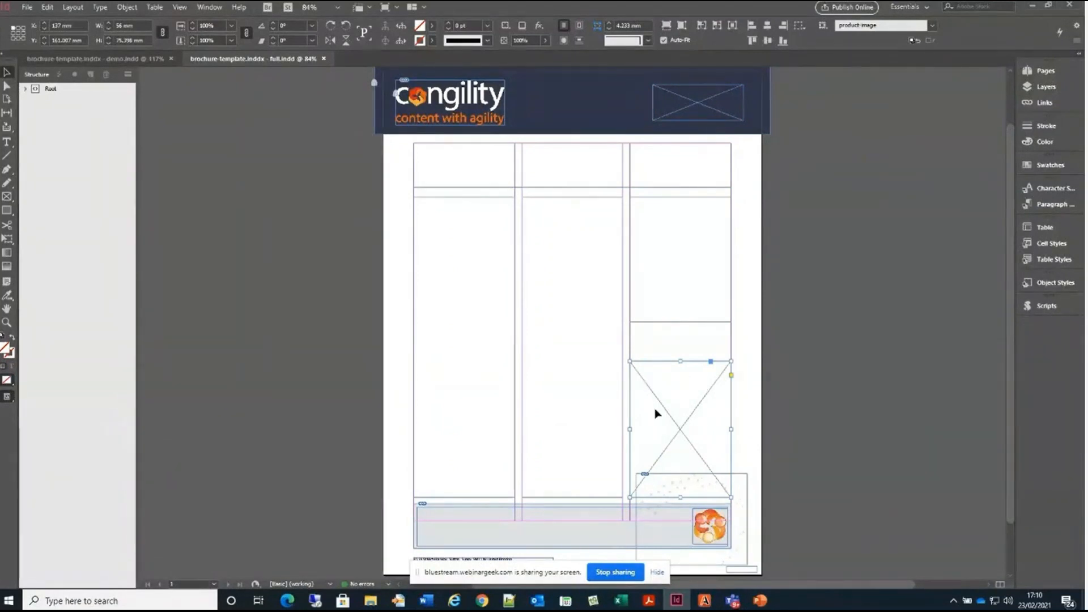
{"action": "left_click", "coordinate": [756, 569]}
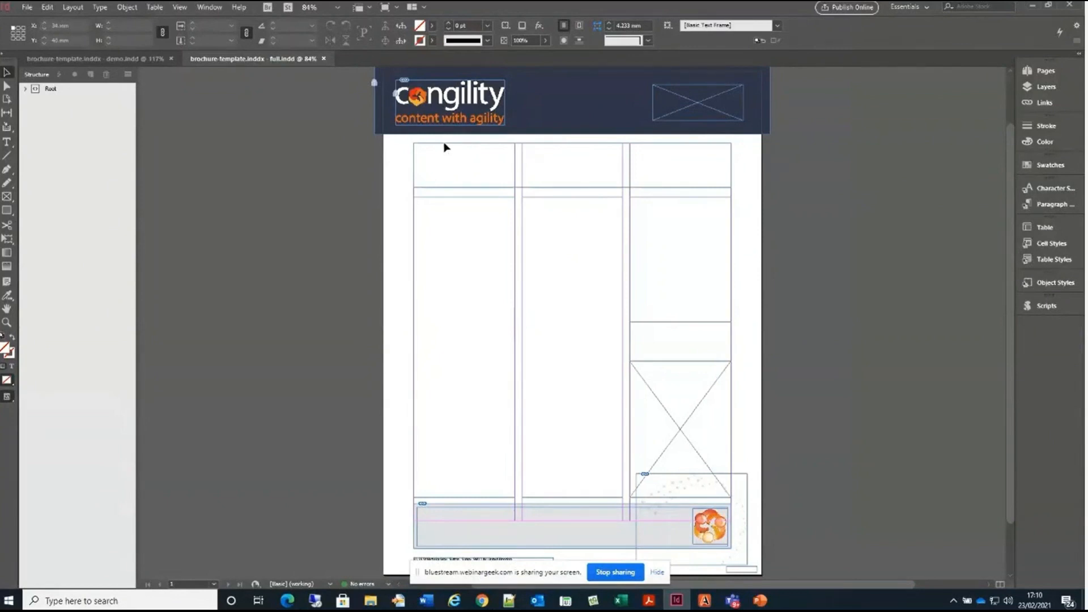
Inspect the full-width intro text frame, the grey about box and the threaded three-column body frames
{"action": "left_click", "coordinate": [446, 145]}
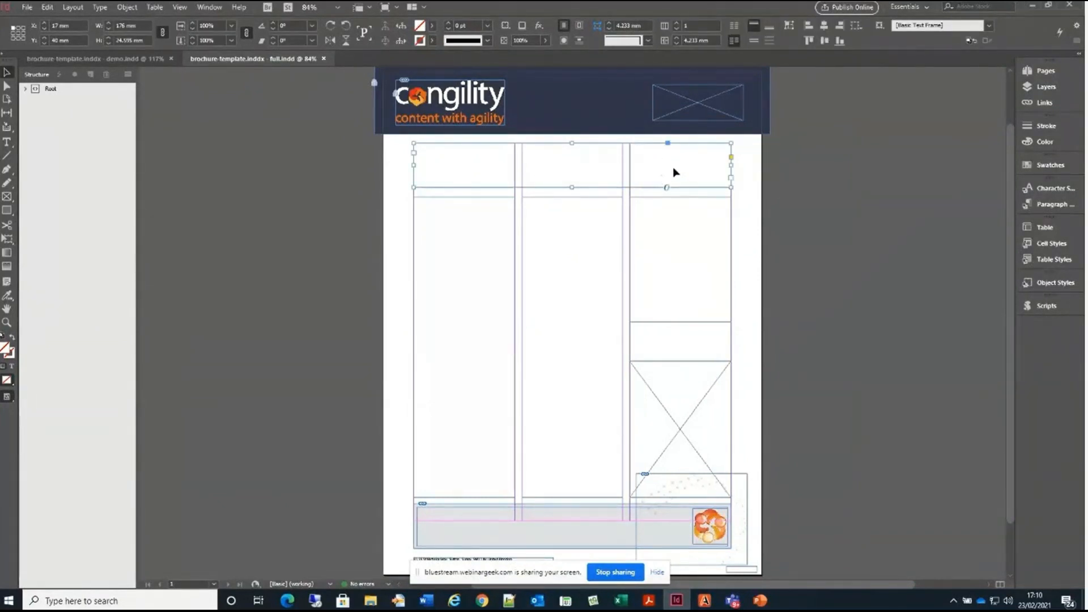
{"action": "scroll", "coordinate": [453, 420], "scroll_direction": "down", "scroll_amount": 3}
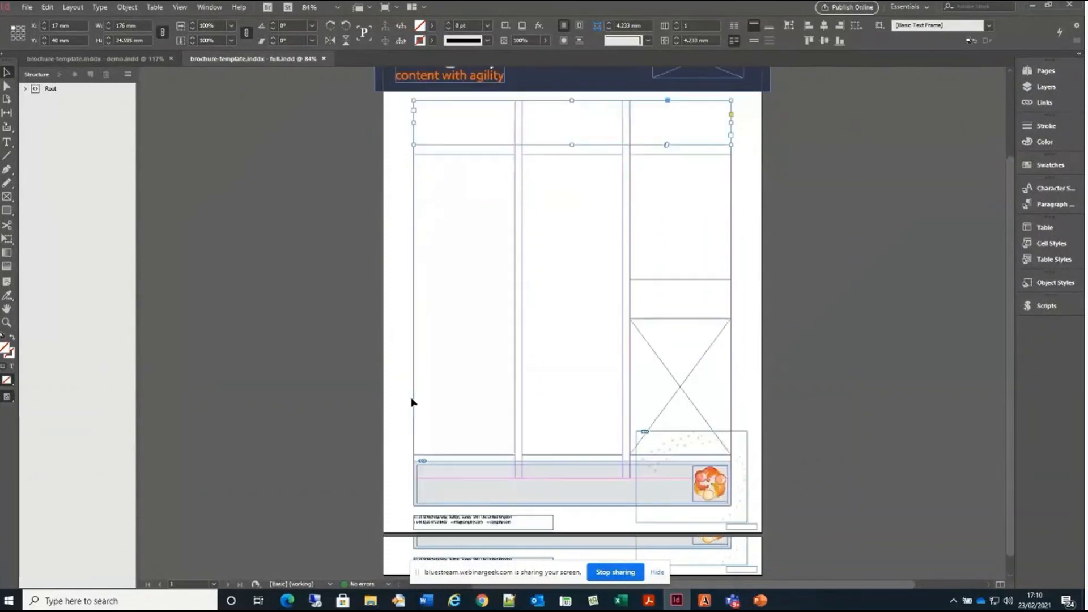
{"action": "left_click", "coordinate": [462, 448]}
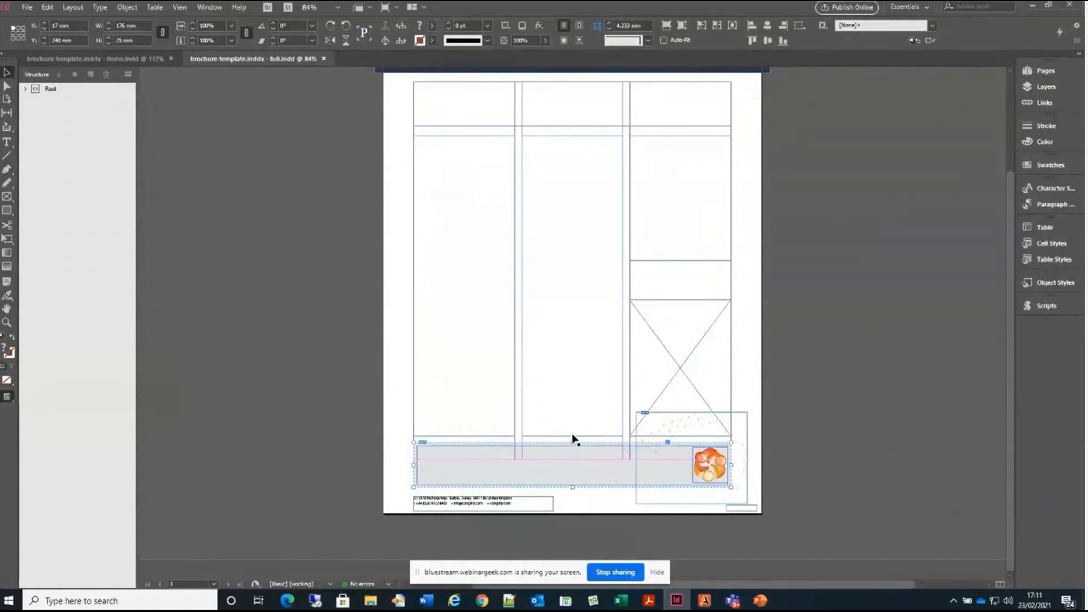
{"action": "scroll", "coordinate": [447, 318], "scroll_direction": "up", "scroll_amount": 3}
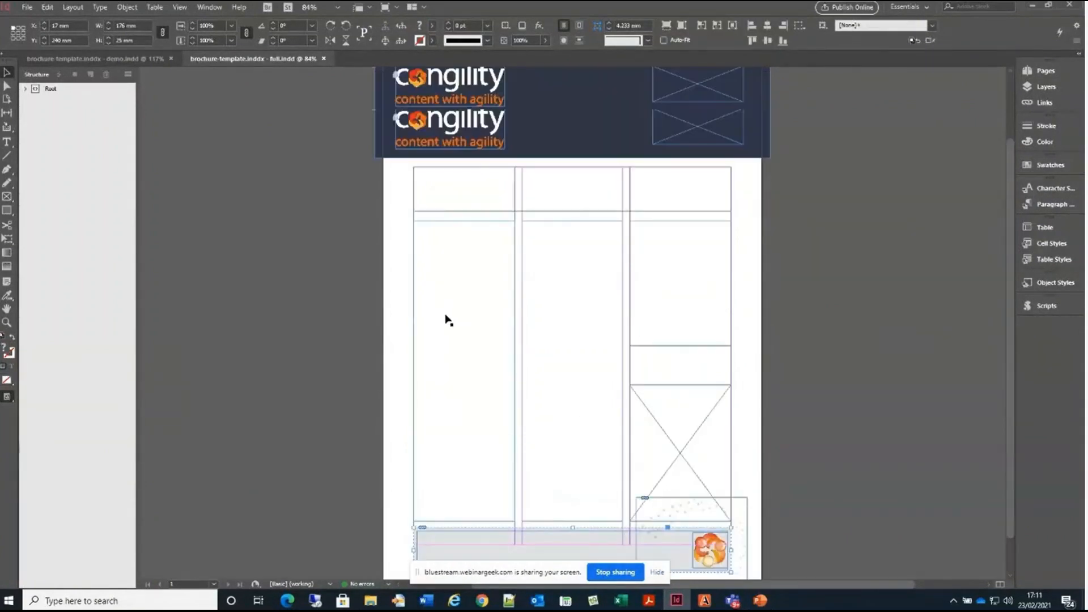
{"action": "left_click", "coordinate": [413, 258]}
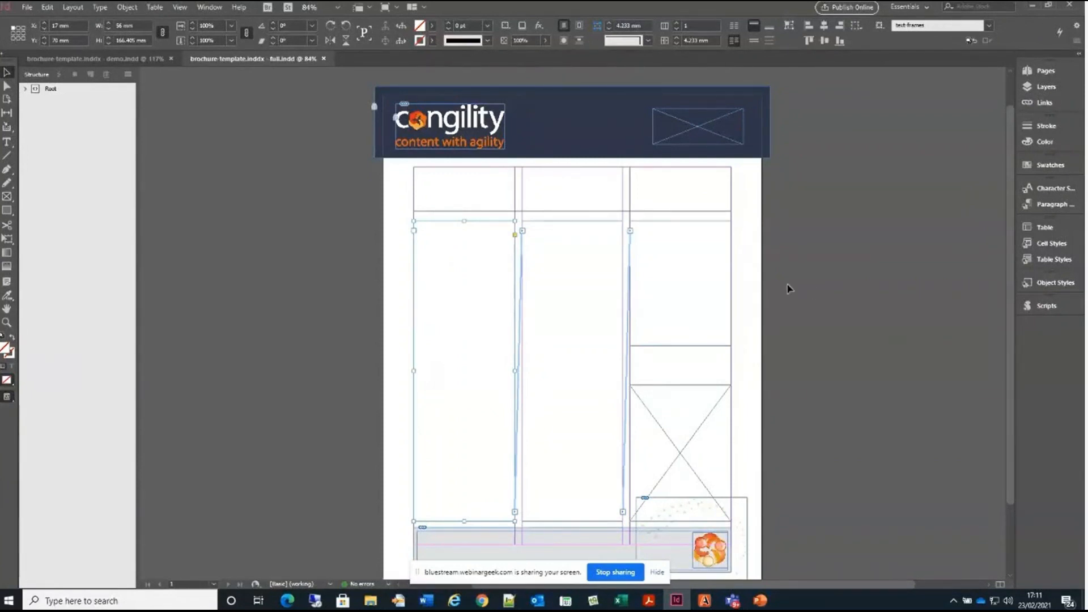
Review the header logo frame's object style and the paragraph styles in the intro, body and about groups
{"action": "left_click", "coordinate": [708, 117]}
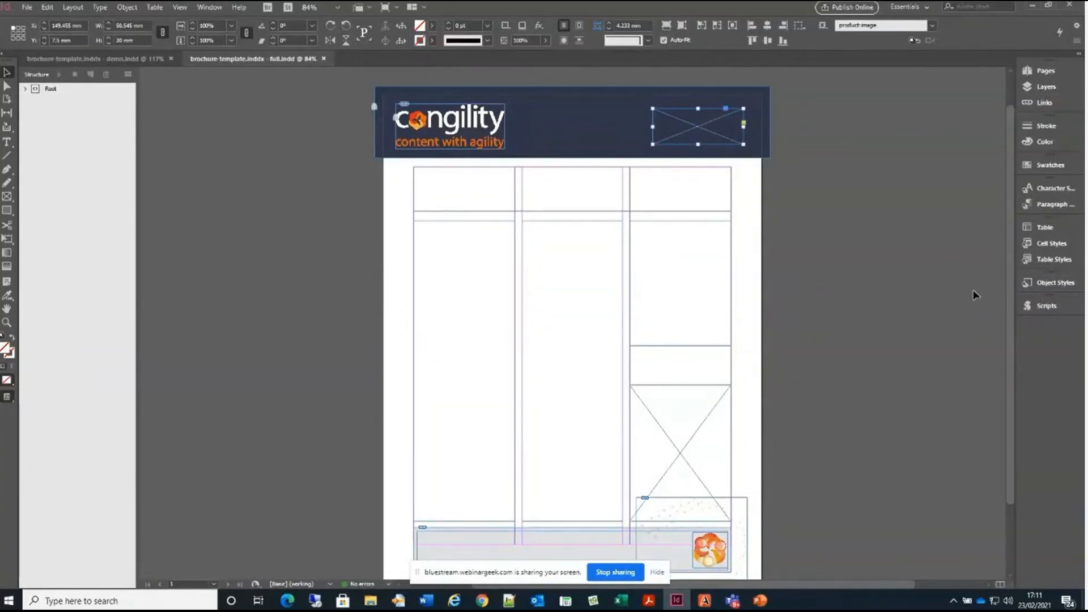
{"action": "left_click", "coordinate": [1043, 283]}
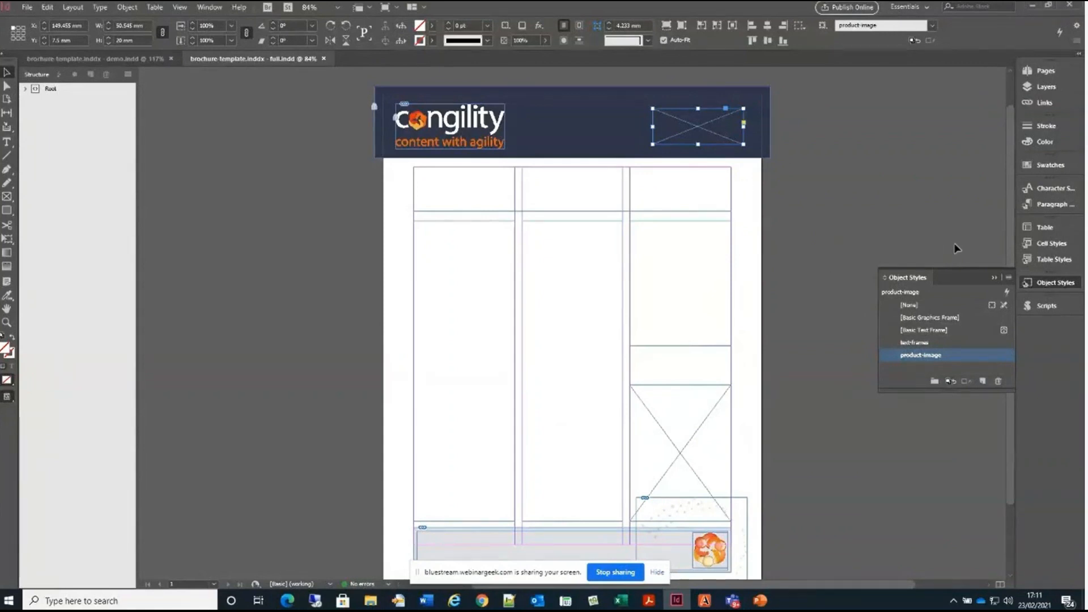
{"action": "left_click", "coordinate": [1047, 205]}
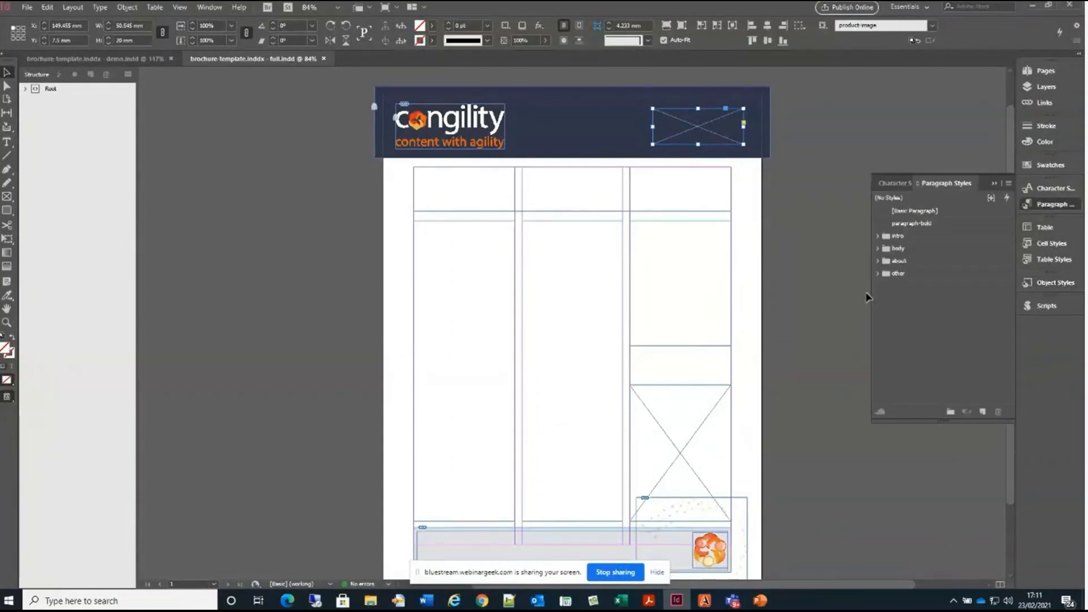
{"action": "left_click", "coordinate": [876, 236]}
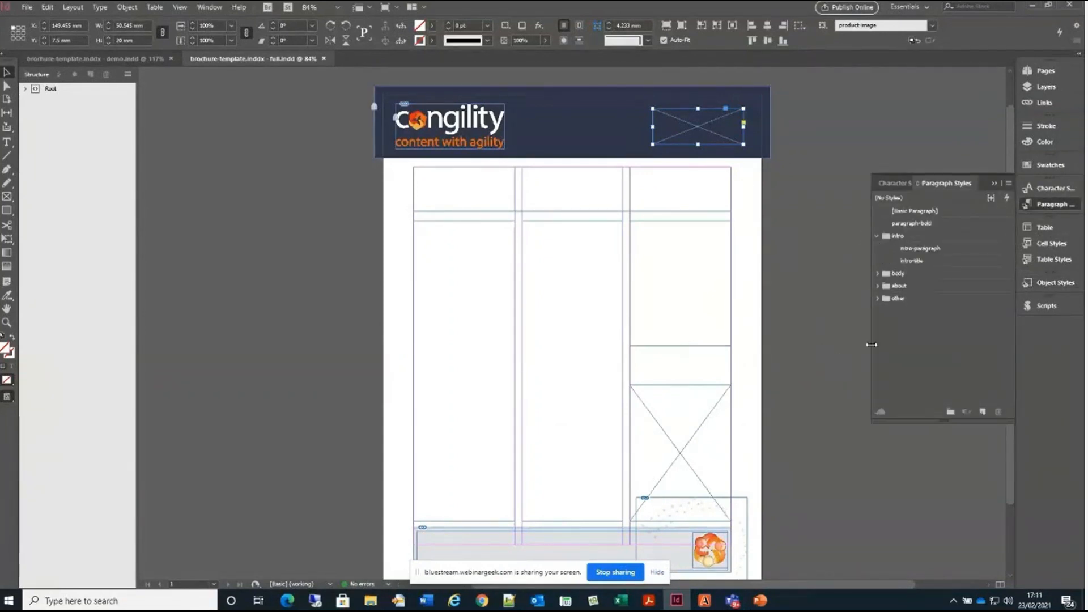
{"action": "left_click", "coordinate": [876, 273]}
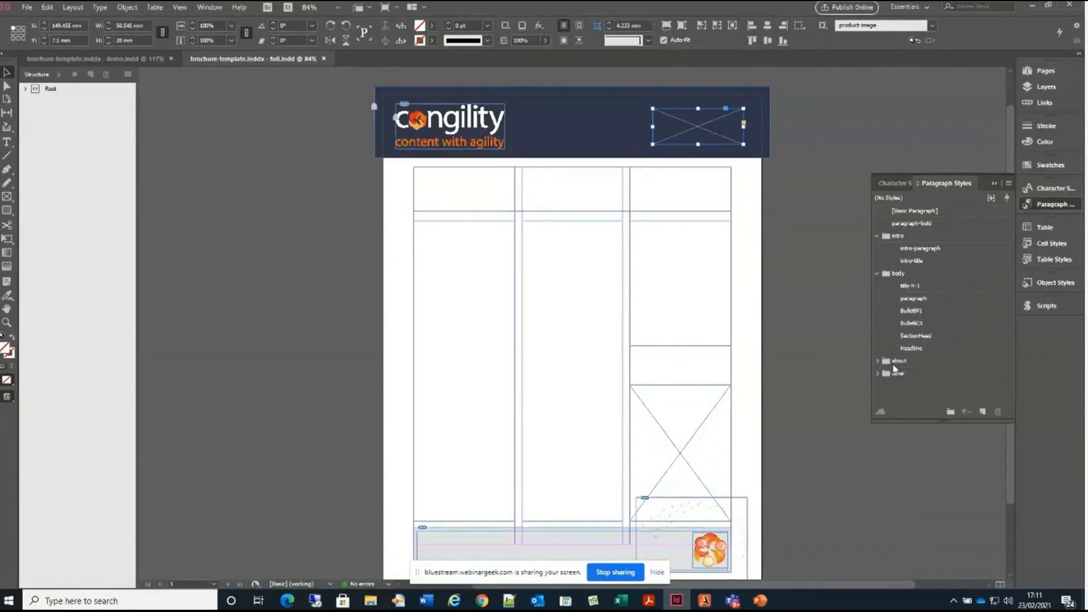
{"action": "left_click", "coordinate": [877, 360]}
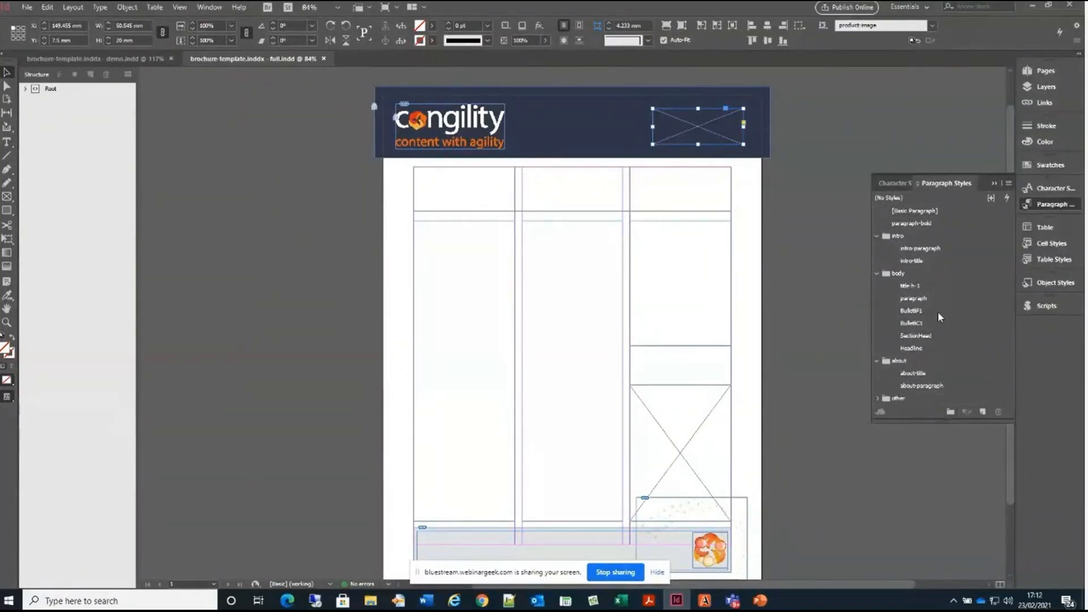
{"action": "left_click", "coordinate": [994, 184]}
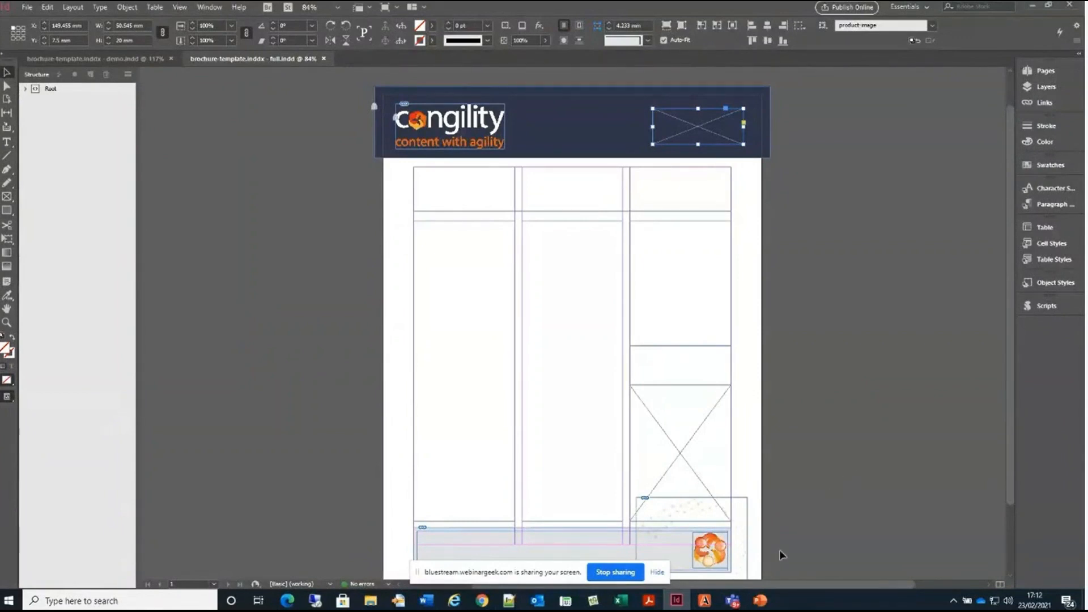
Switch to oXygen XML Author, open the topic "Keeping control over the design process" and examine the logo image's attributes
{"action": "left_click", "coordinate": [704, 601]}
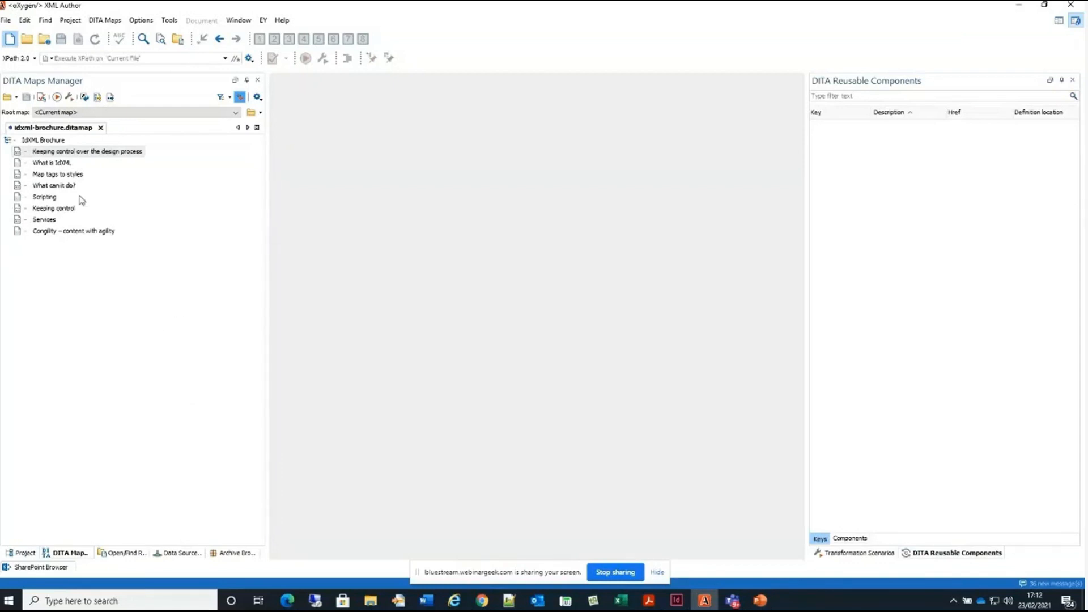
{"action": "left_click", "coordinate": [71, 153]}
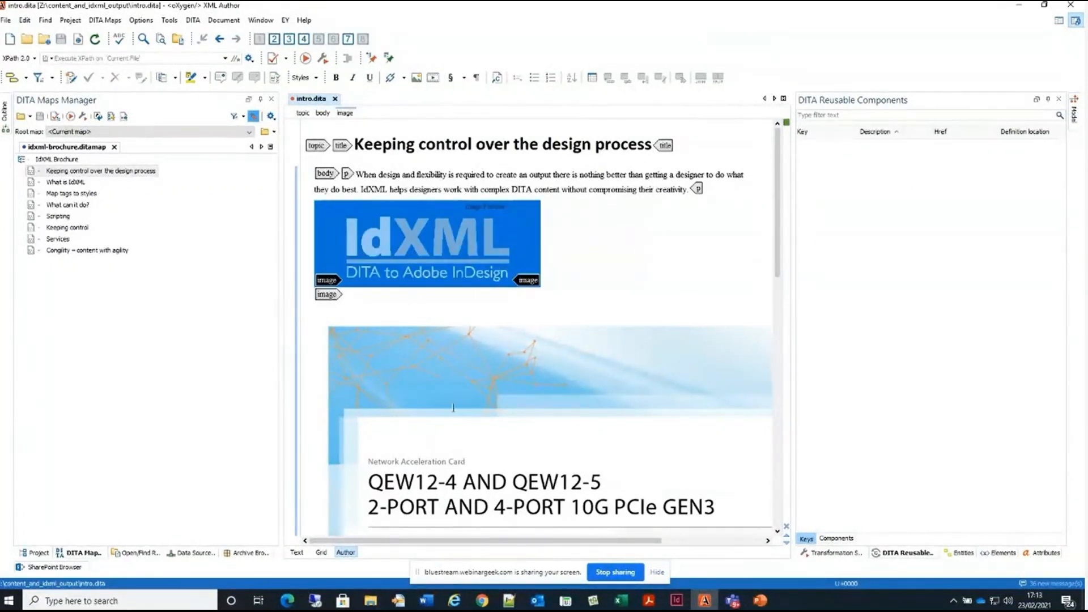
{"action": "left_click", "coordinate": [1046, 553]}
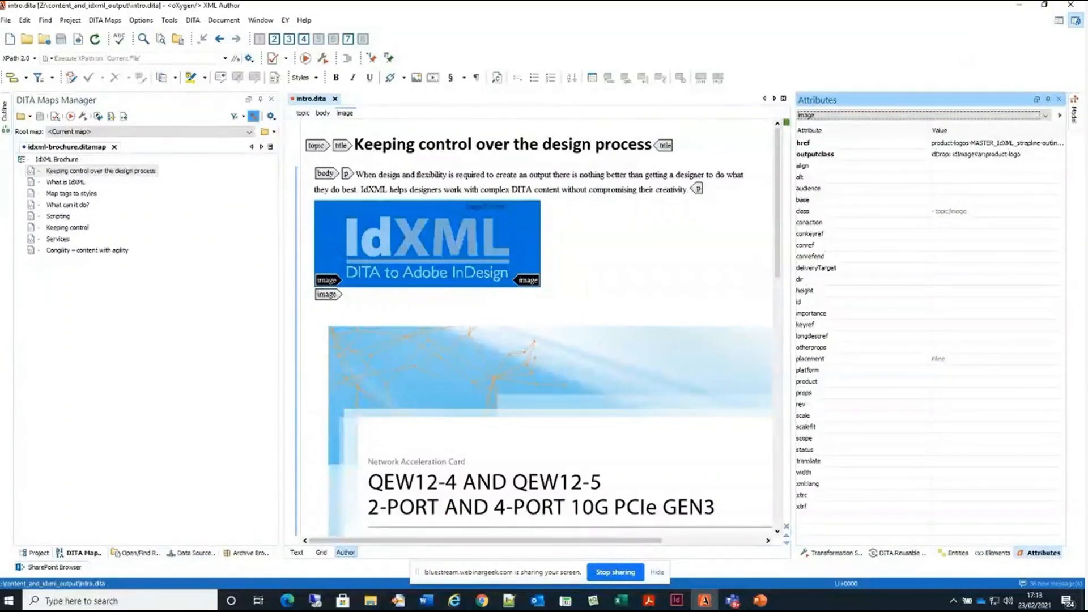
Open the IdXML Brochure map in the editor and compare its topic references with the intro and about-congility topics
{"action": "right_click", "coordinate": [48, 162]}
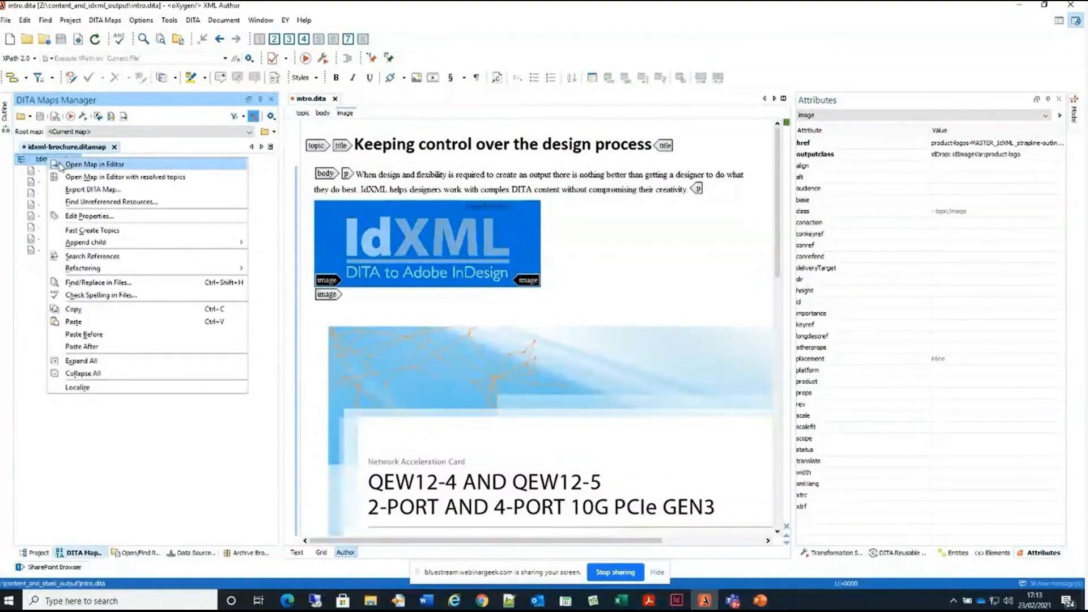
{"action": "left_click", "coordinate": [79, 165]}
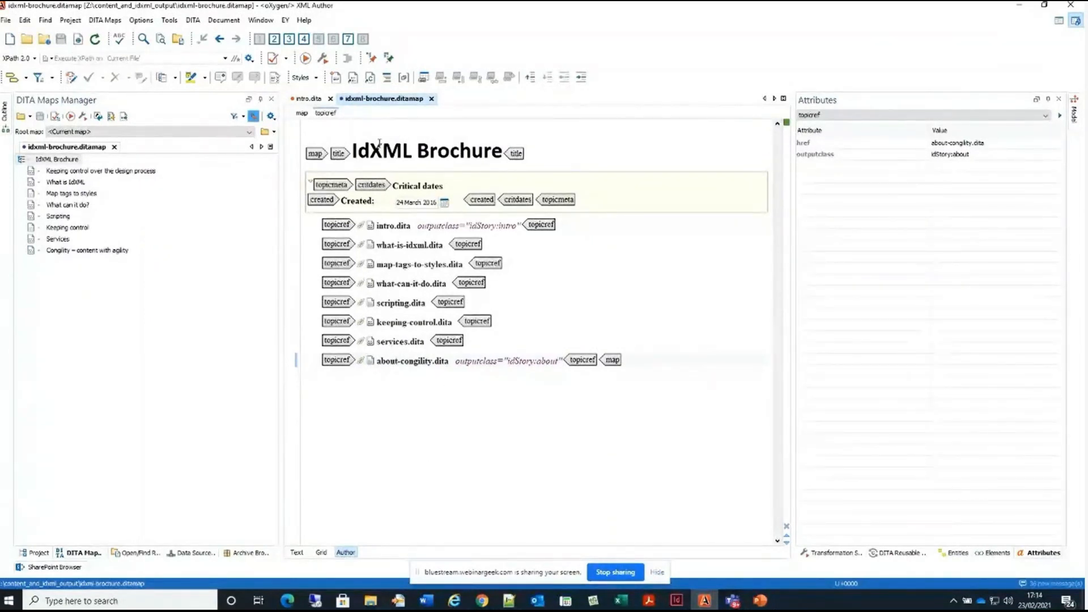
{"action": "left_click", "coordinate": [299, 101]}
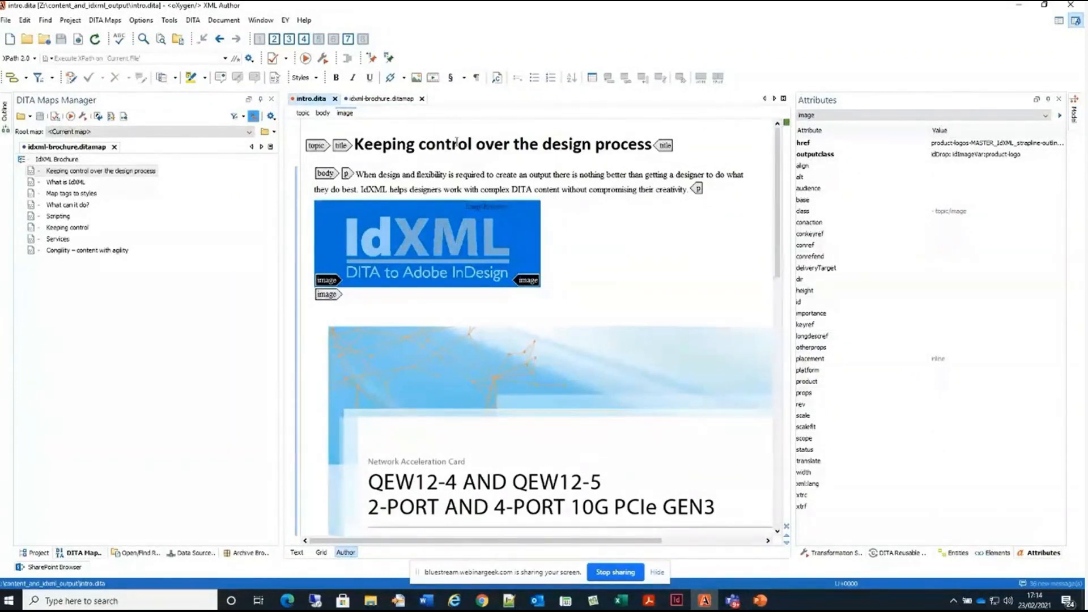
{"action": "double_click", "coordinate": [101, 253]}
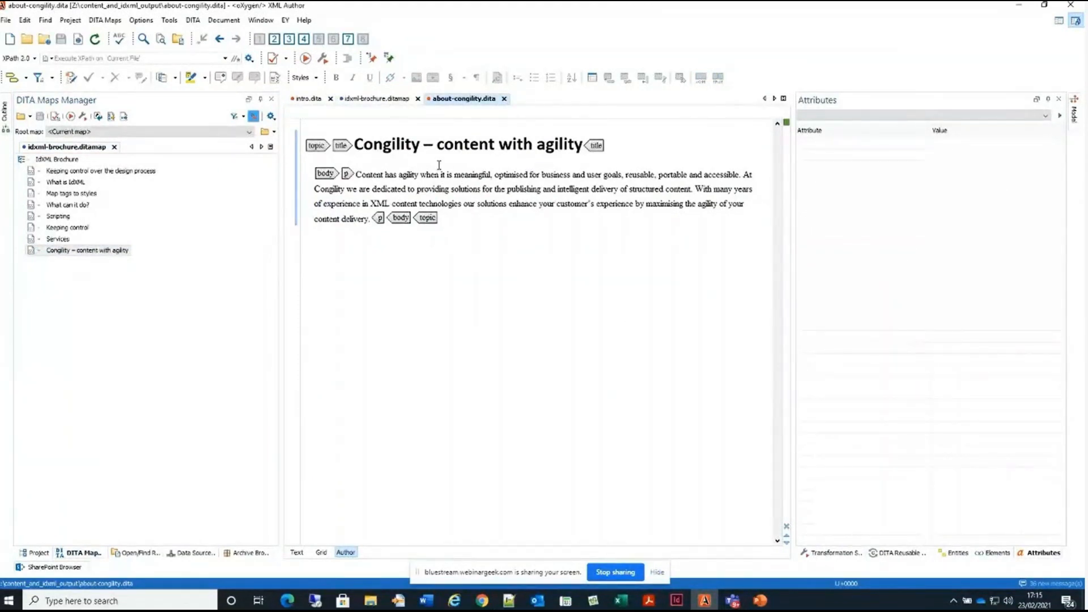
{"action": "left_click", "coordinate": [373, 99]}
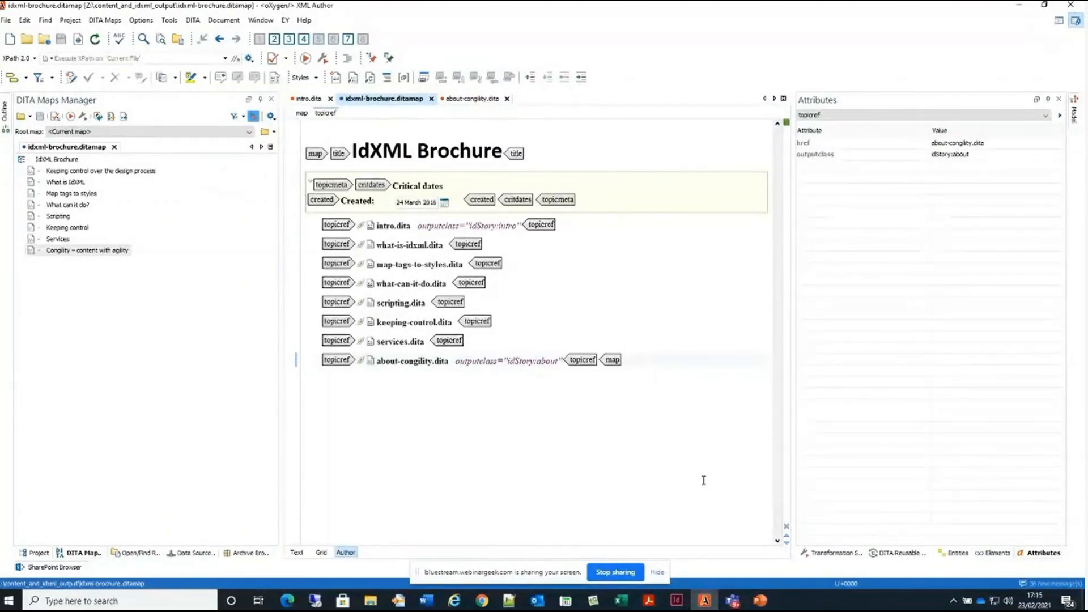
Switch back to InDesign and expand the Root and Variables elements in the template's XML structure
{"action": "left_click", "coordinate": [678, 602]}
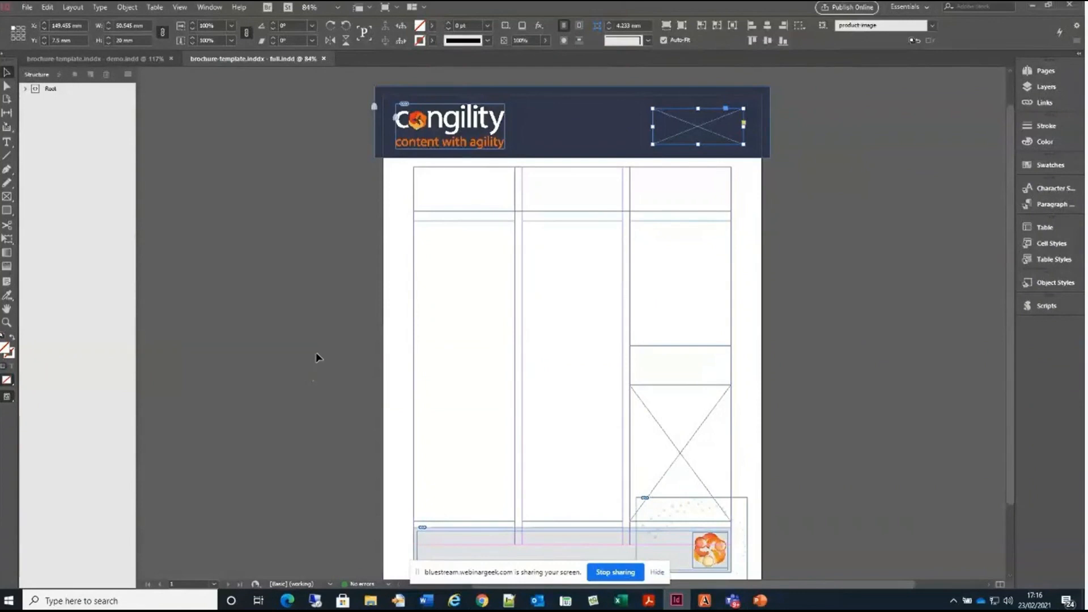
{"action": "left_click", "coordinate": [25, 89]}
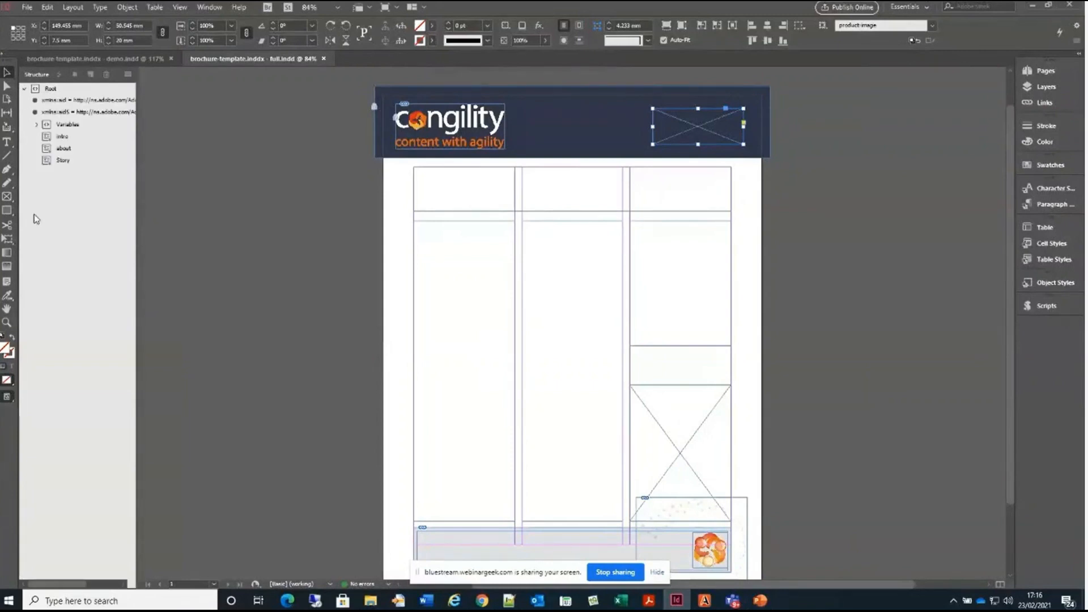
{"action": "left_click", "coordinate": [35, 125]}
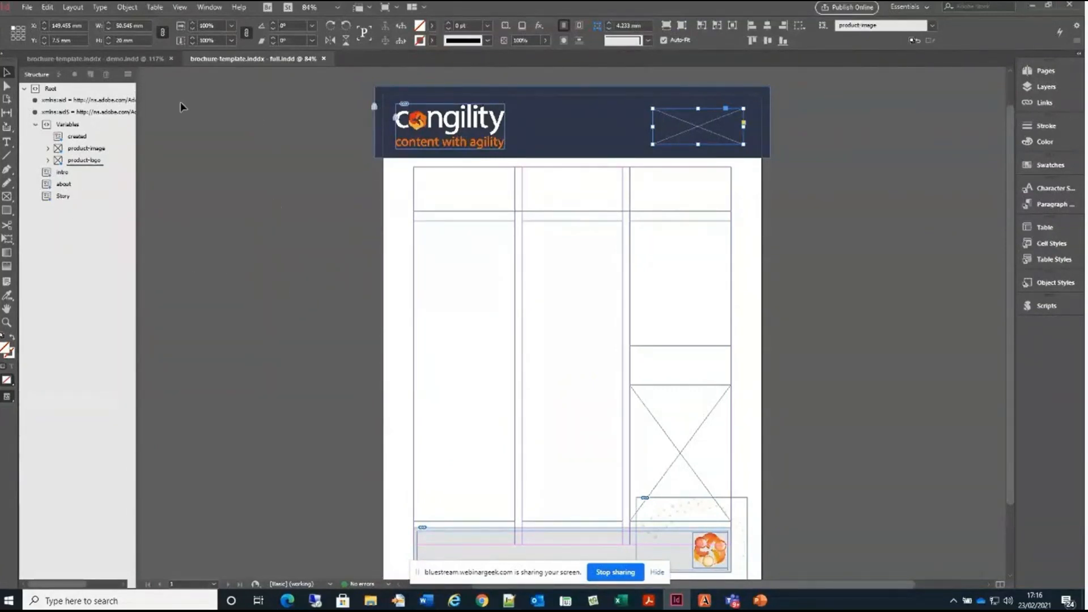
Close the brochure-template full document to return to the demo template
{"action": "left_click", "coordinate": [28, 8]}
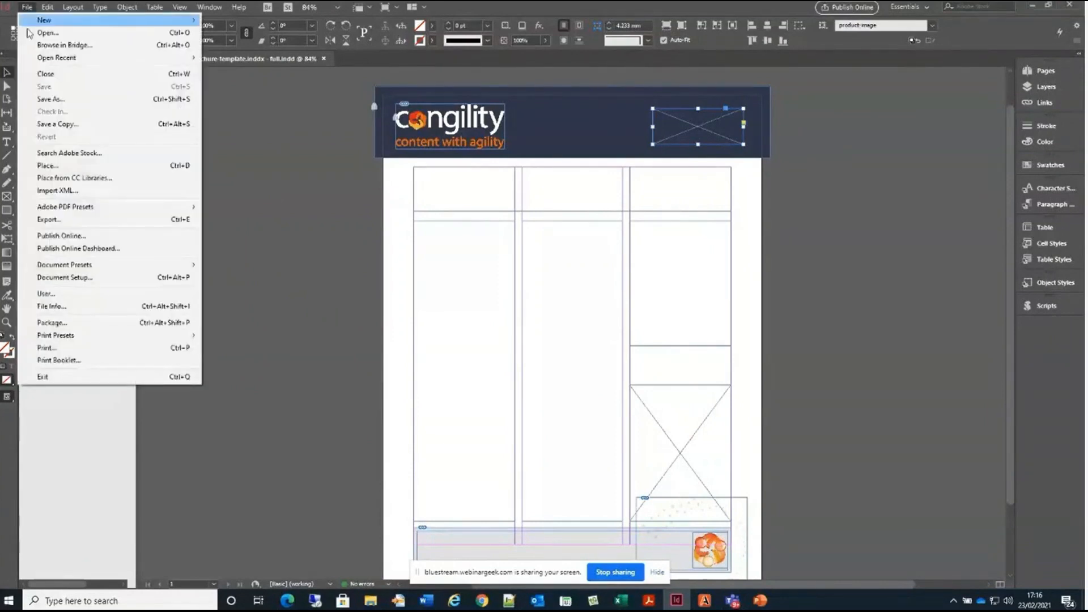
{"action": "left_click", "coordinate": [85, 73]}
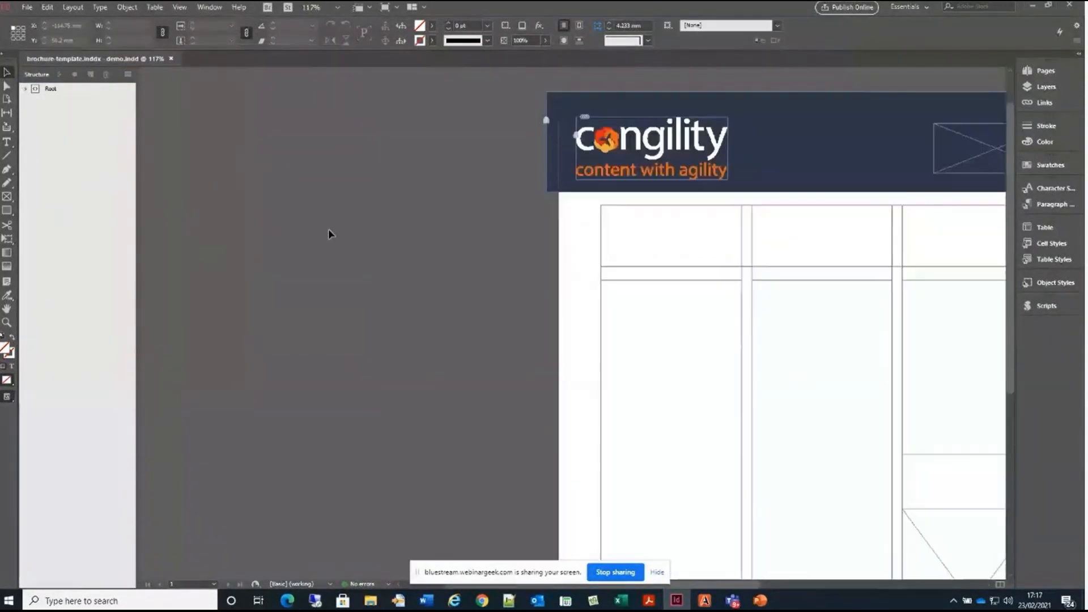
Expand the Root and Variables elements in the demo template's XML structure and fit the whole page in the window
{"action": "left_click", "coordinate": [25, 89]}
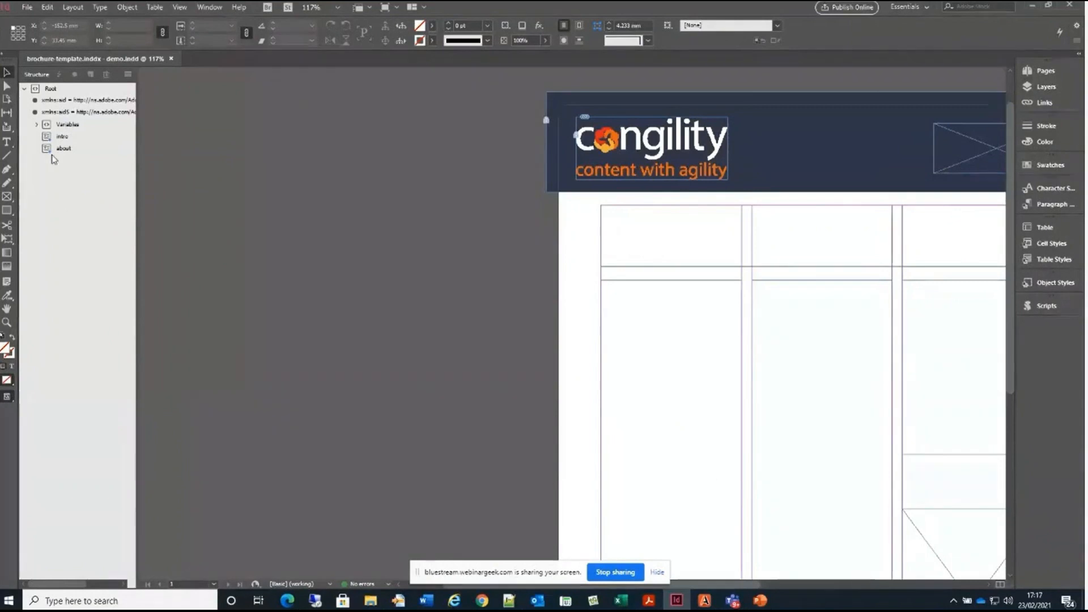
{"action": "left_click", "coordinate": [36, 124]}
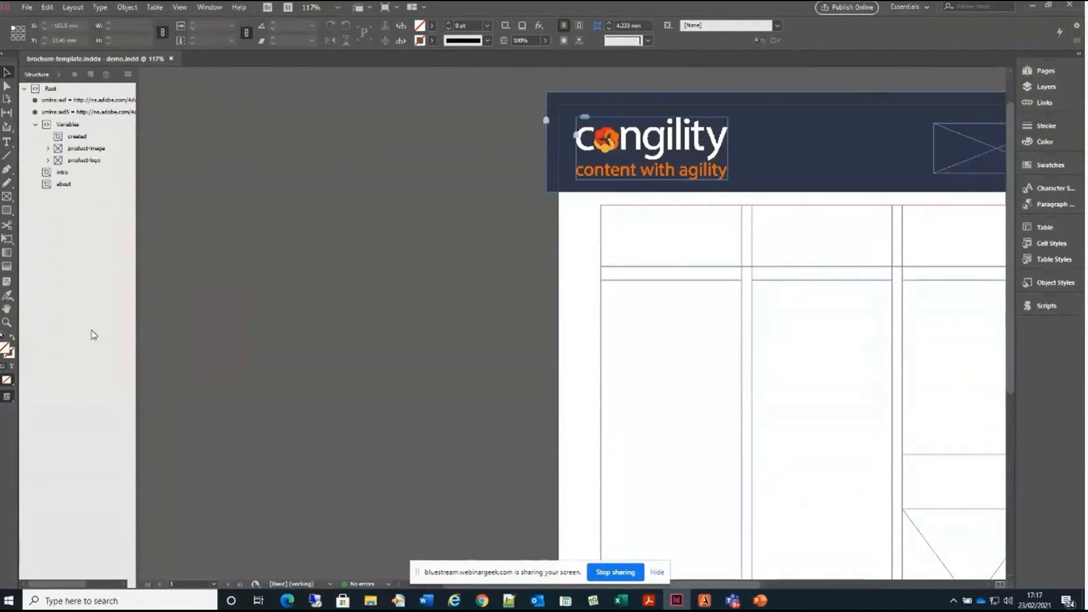
{"action": "left_click", "coordinate": [178, 12]}
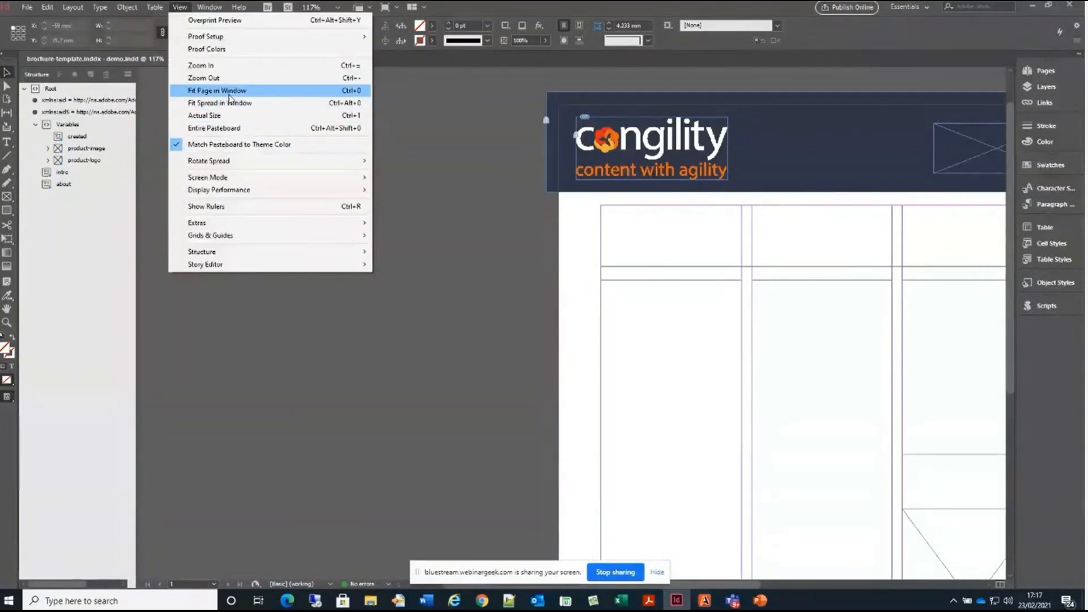
{"action": "left_click", "coordinate": [230, 93]}
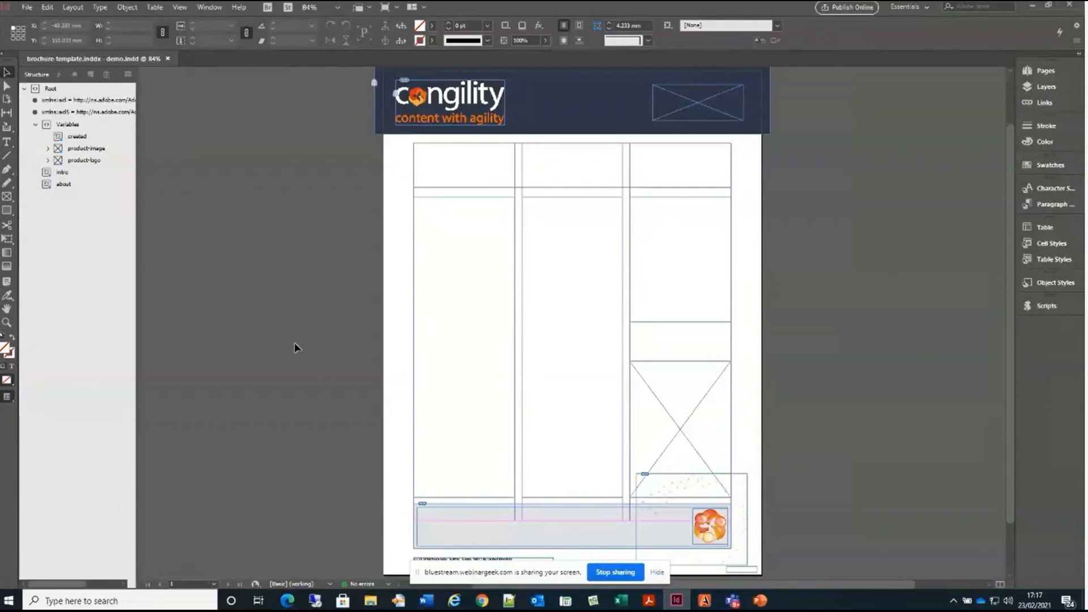
Import idxml-brochure.xml from the idxml out folder into the template's structure, merging the content
{"action": "left_click", "coordinate": [128, 74]}
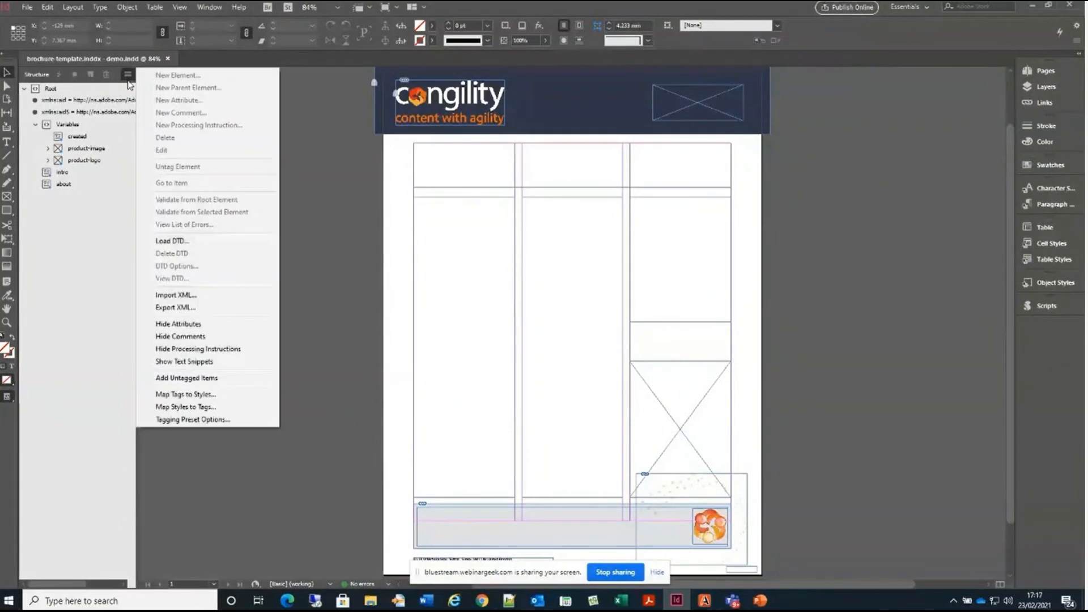
{"action": "left_click", "coordinate": [221, 296]}
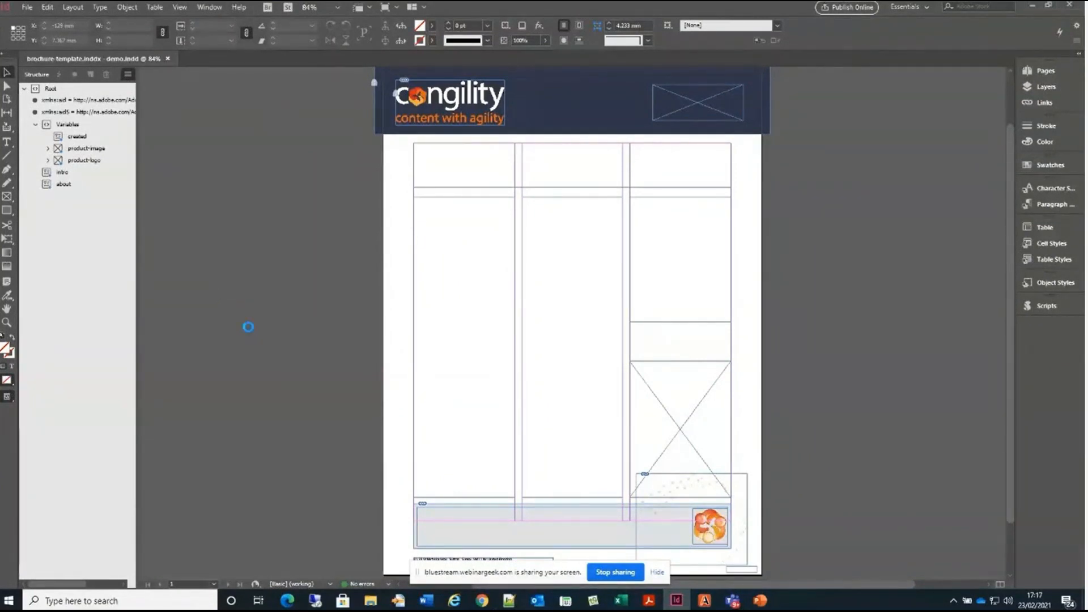
{"action": "left_click", "coordinate": [568, 240]}
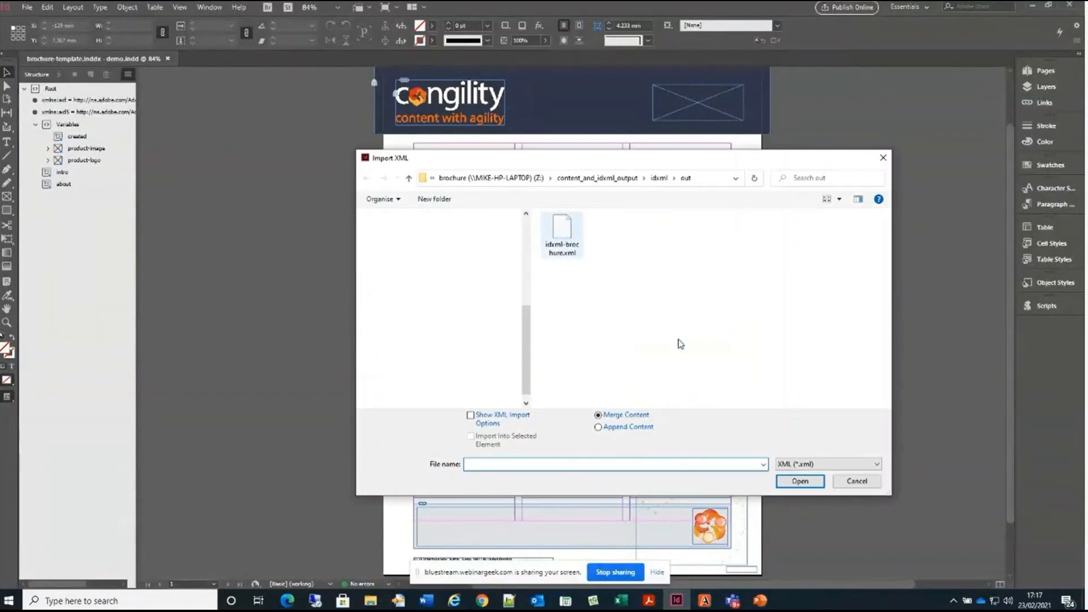
{"action": "left_click", "coordinate": [797, 482]}
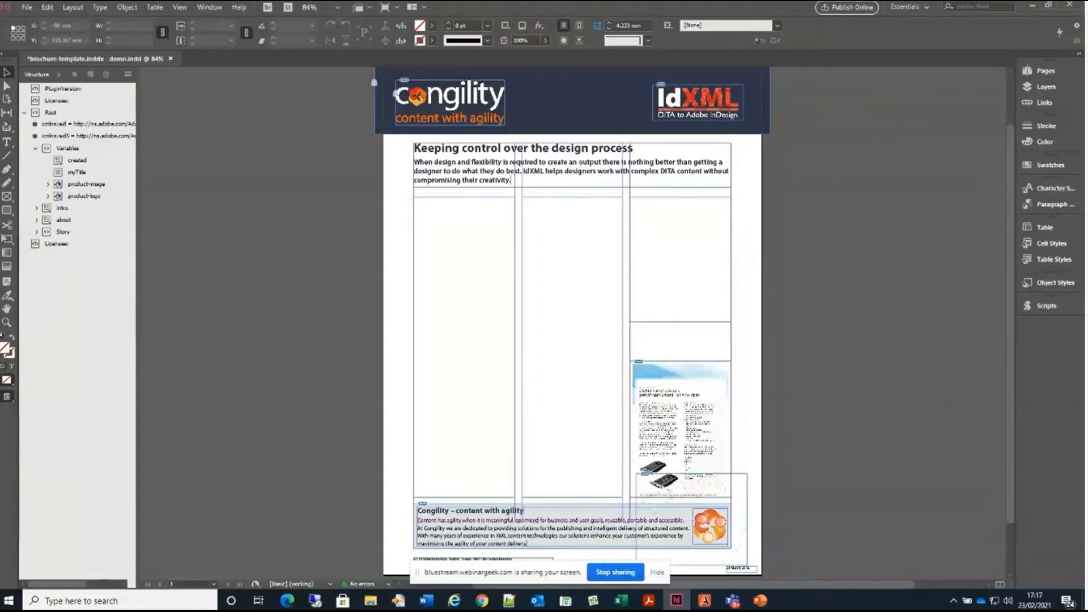
Expand the intro, about and Story elements in the structure and place the Story element into the brochure's empty three-column body frames
{"action": "left_click", "coordinate": [36, 208]}
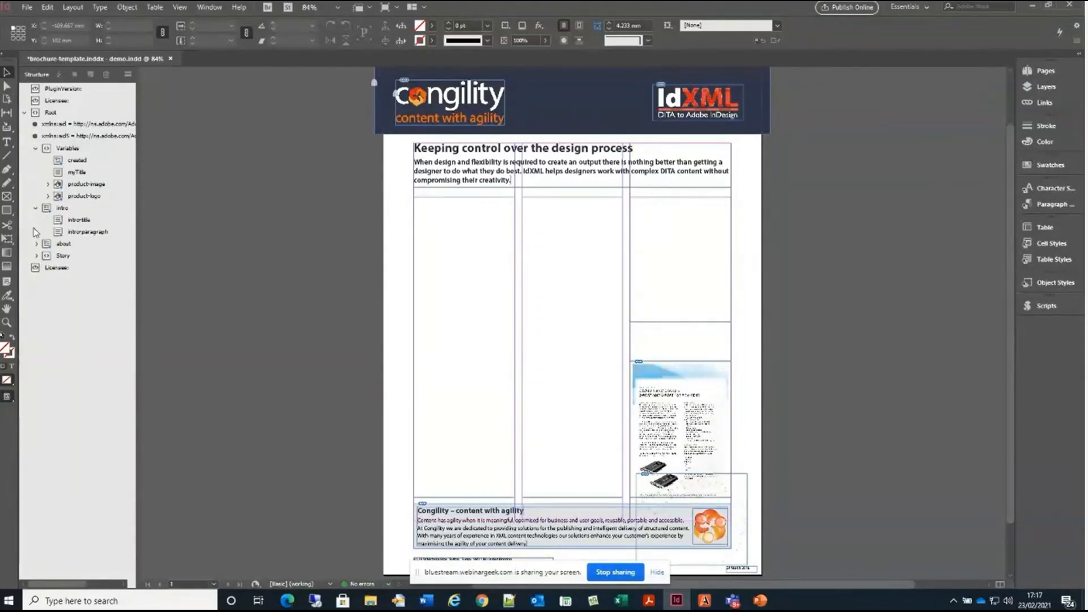
{"action": "left_click", "coordinate": [35, 245]}
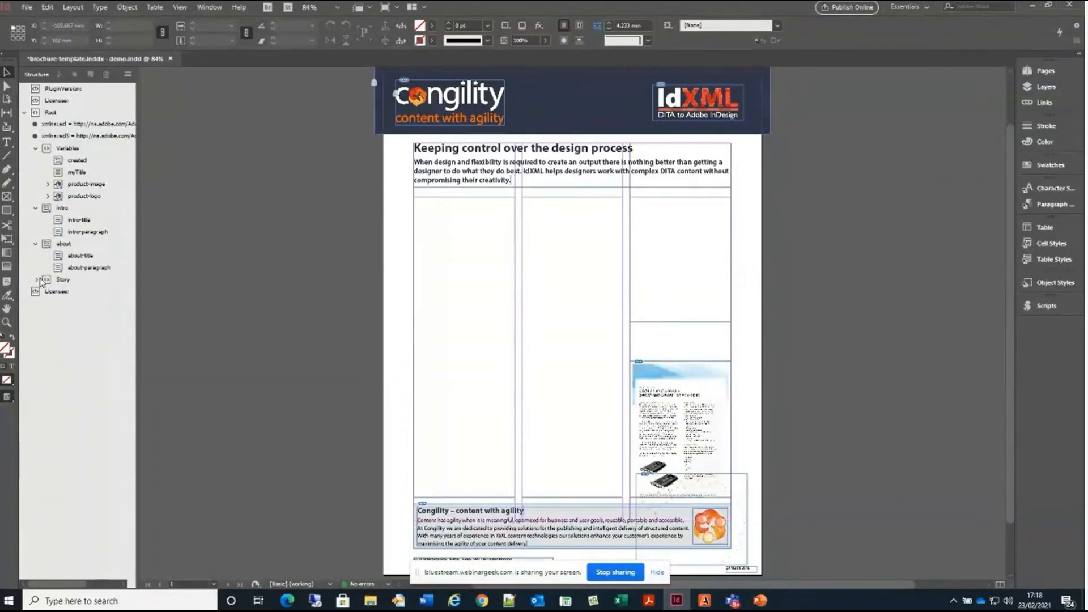
{"action": "left_click", "coordinate": [35, 280]}
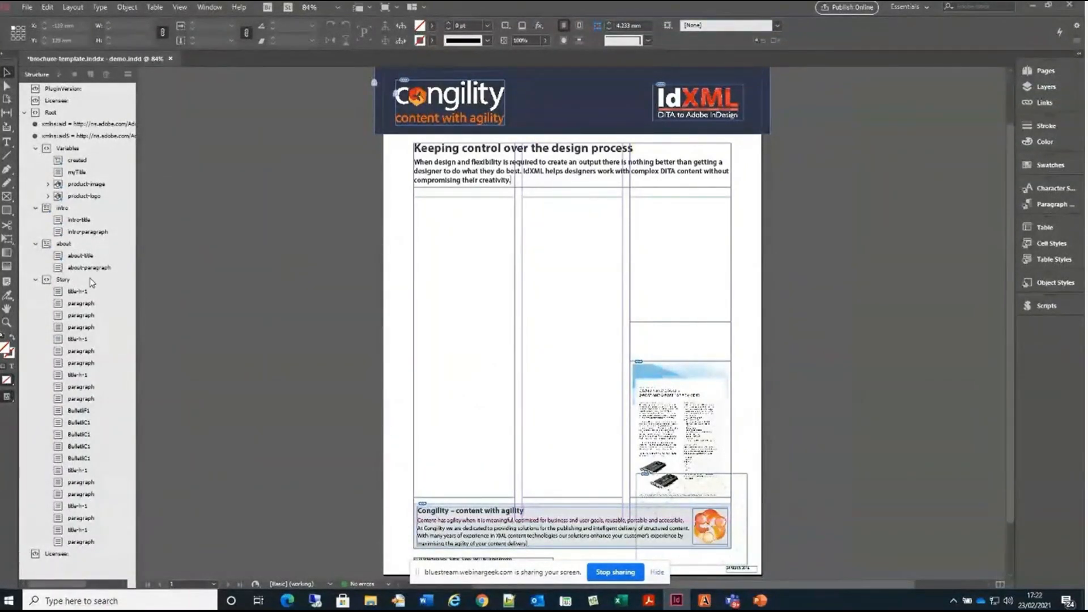
{"action": "left_click", "coordinate": [62, 280]}
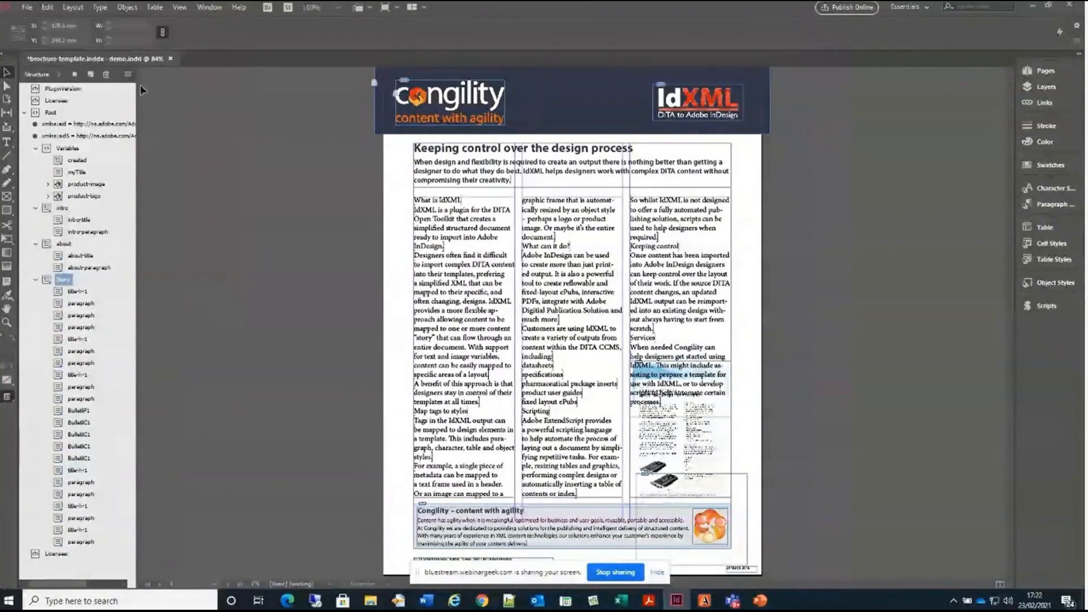
{"action": "left_click", "coordinate": [128, 75]}
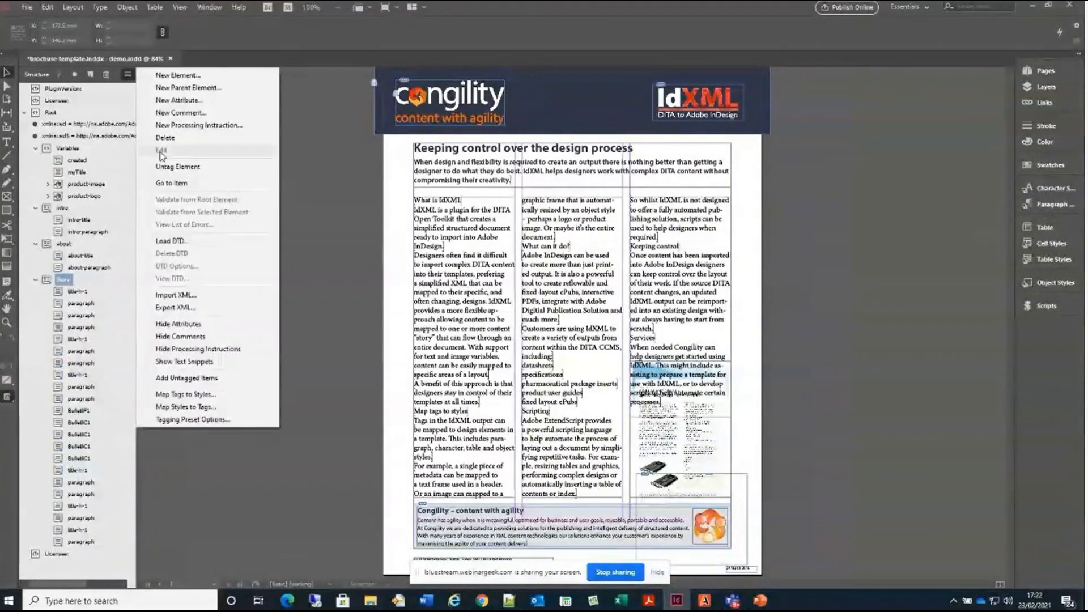
{"action": "left_click", "coordinate": [205, 398]}
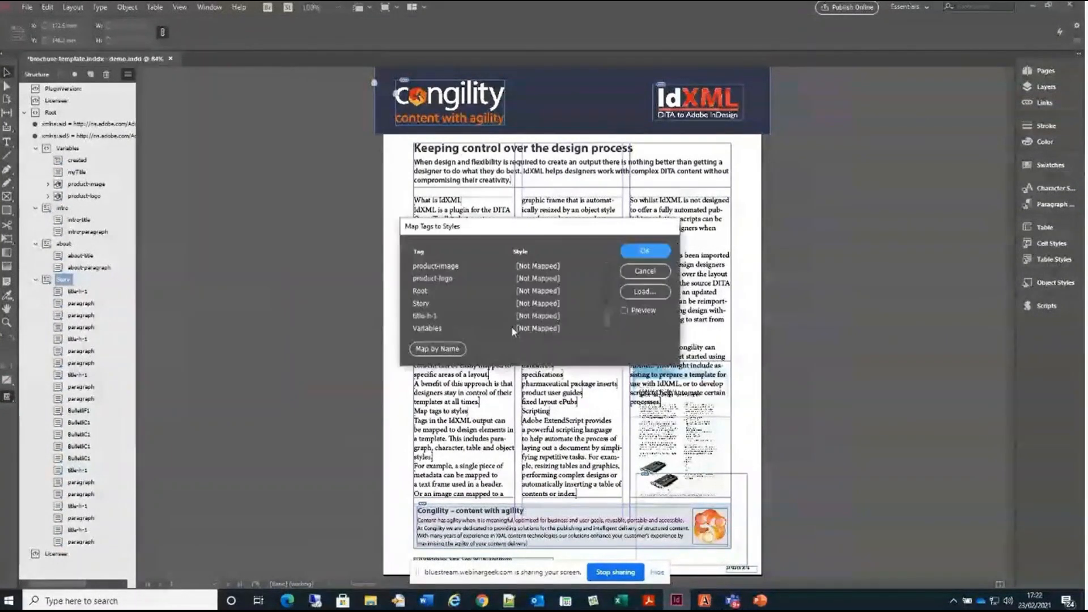
{"action": "left_click", "coordinate": [589, 316]}
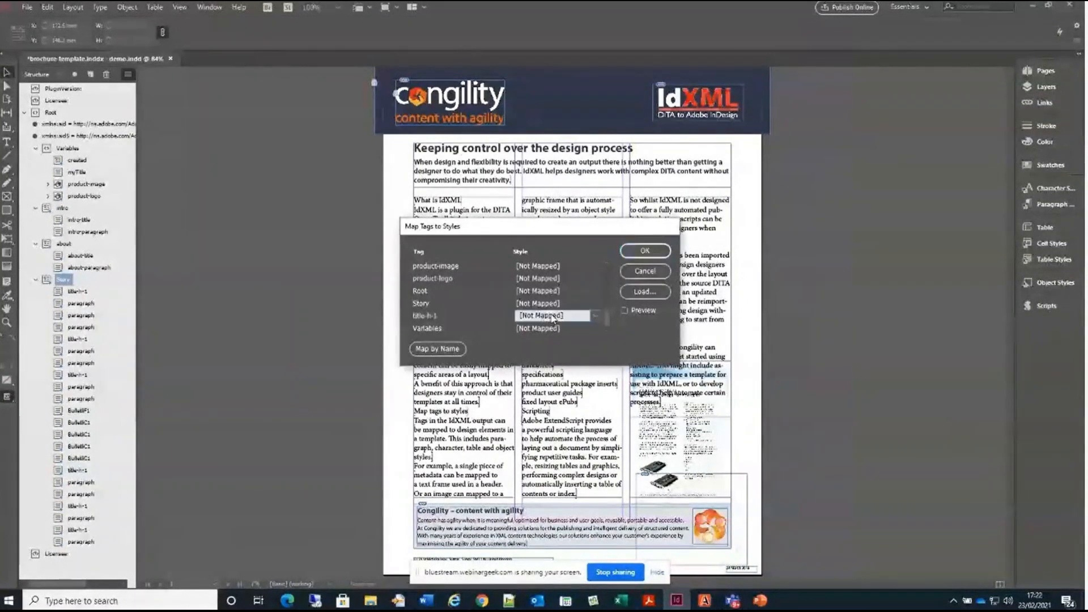
{"action": "left_click", "coordinate": [593, 315]}
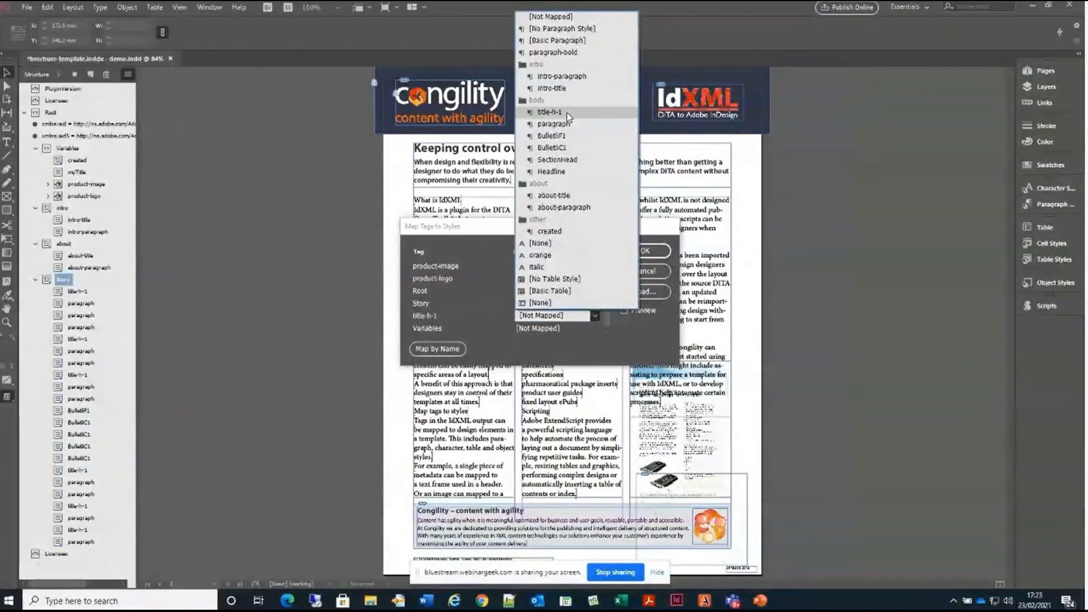
{"action": "left_click", "coordinate": [606, 314]}
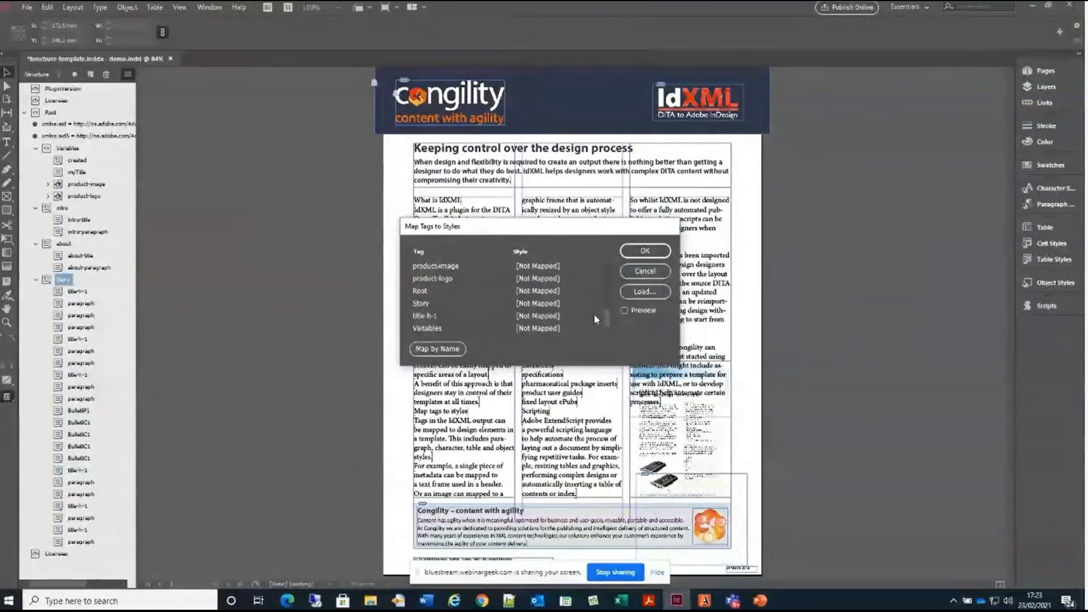
{"action": "left_click", "coordinate": [594, 315]}
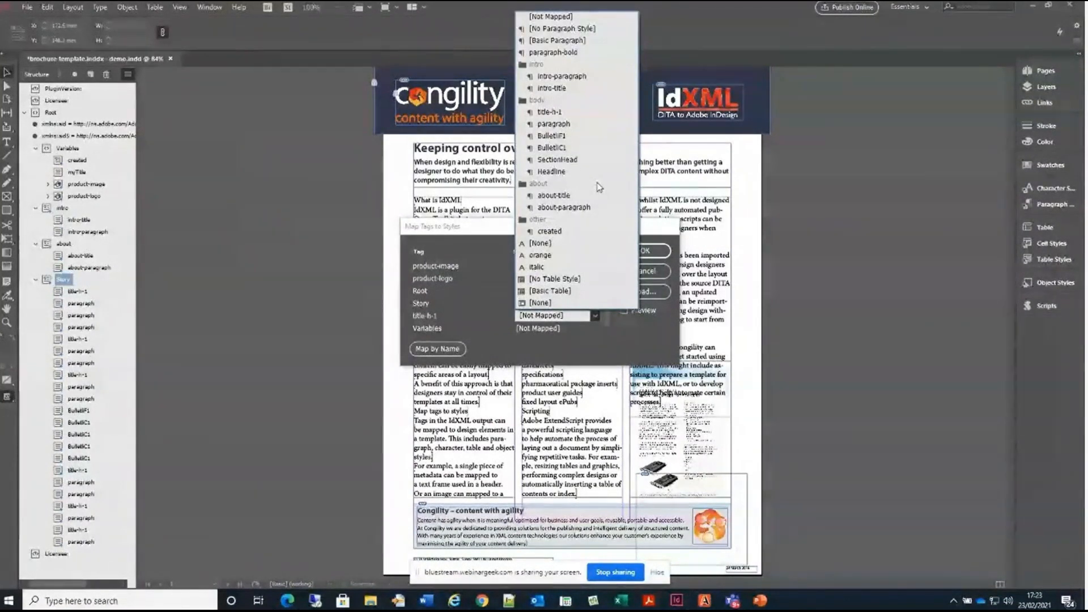
{"action": "left_click", "coordinate": [606, 309]}
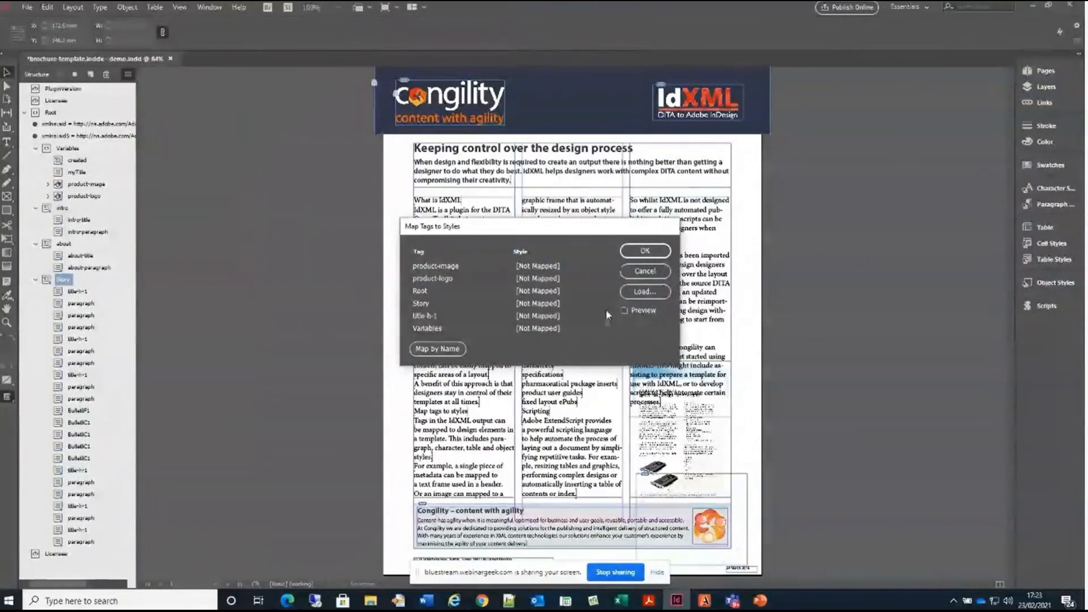
{"action": "left_click", "coordinate": [646, 271]}
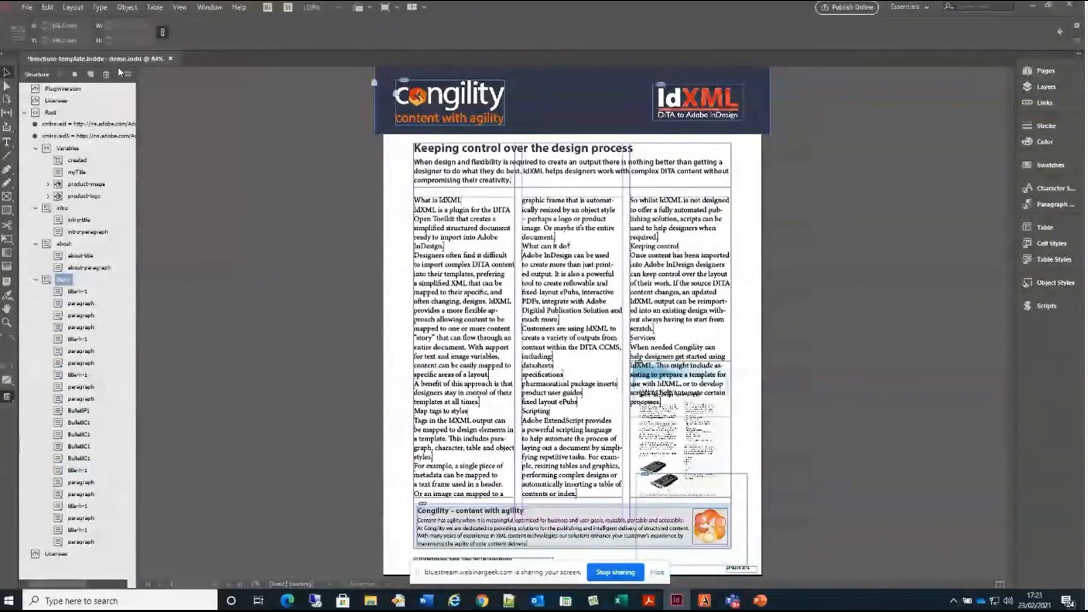
Open the tag-to-style mapping for the document and map the BulletliC1 tag to the BulletliF1 paragraph style from the body group
{"action": "left_click", "coordinate": [127, 74]}
{"action": "left_click", "coordinate": [220, 395]}
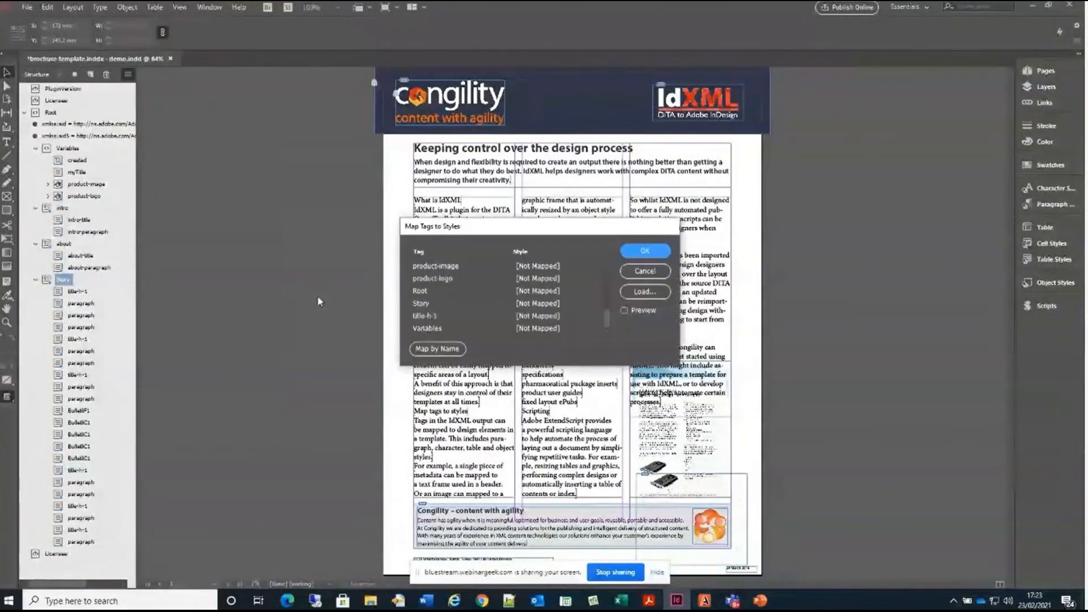
{"action": "left_click_drag", "start_coordinate": [607, 313], "coordinate": [601, 267]}
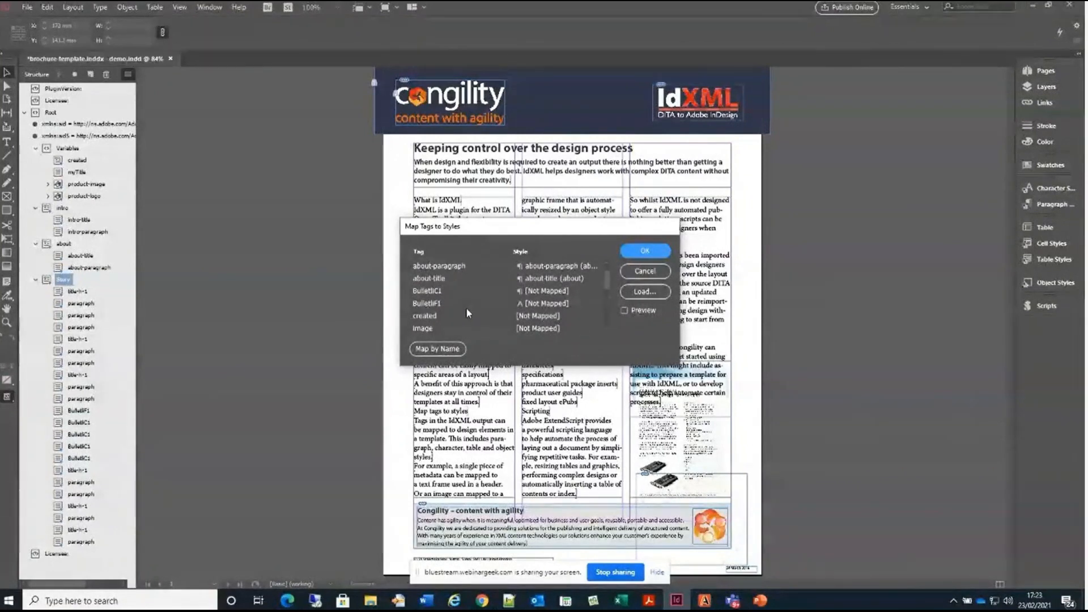
{"action": "scroll", "coordinate": [466, 313], "scroll_direction": "up", "scroll_amount": 1}
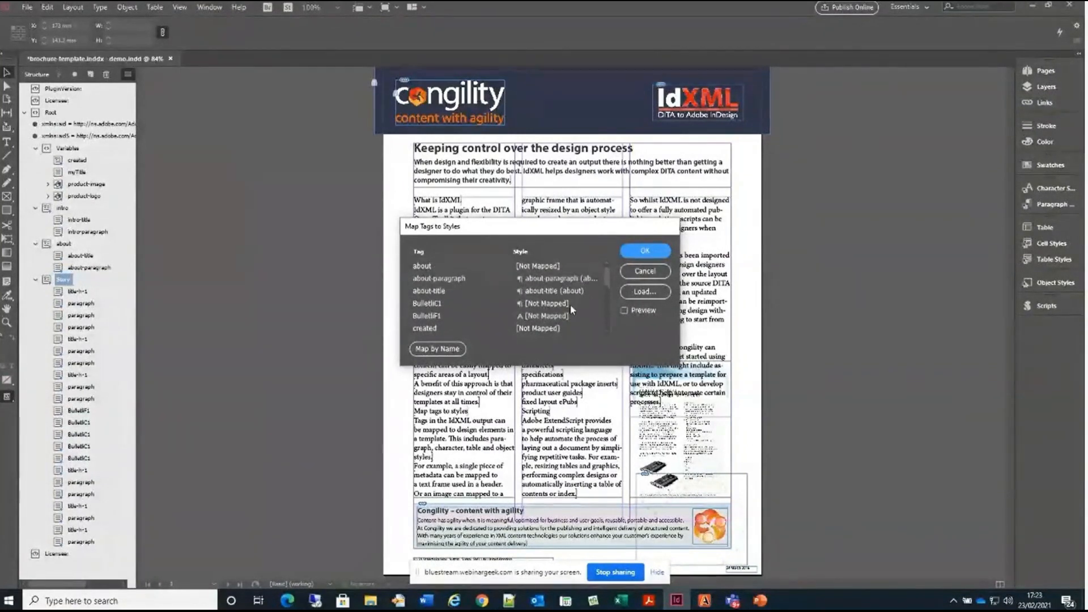
{"action": "left_click", "coordinate": [590, 304]}
{"action": "left_click", "coordinate": [594, 303]}
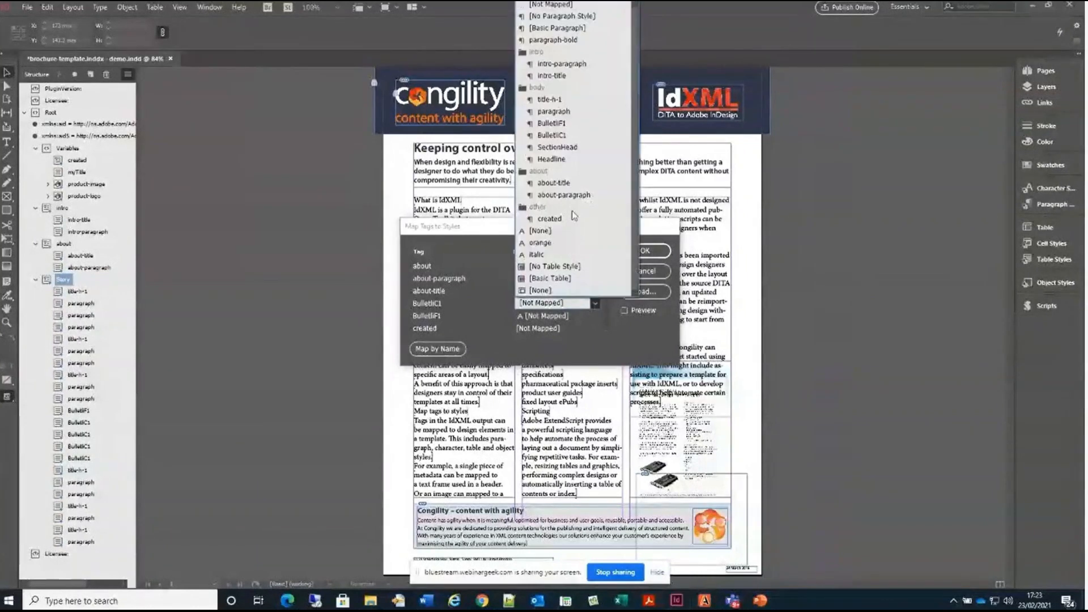
{"action": "left_click", "coordinate": [551, 135]}
{"action": "left_click", "coordinate": [591, 304]}
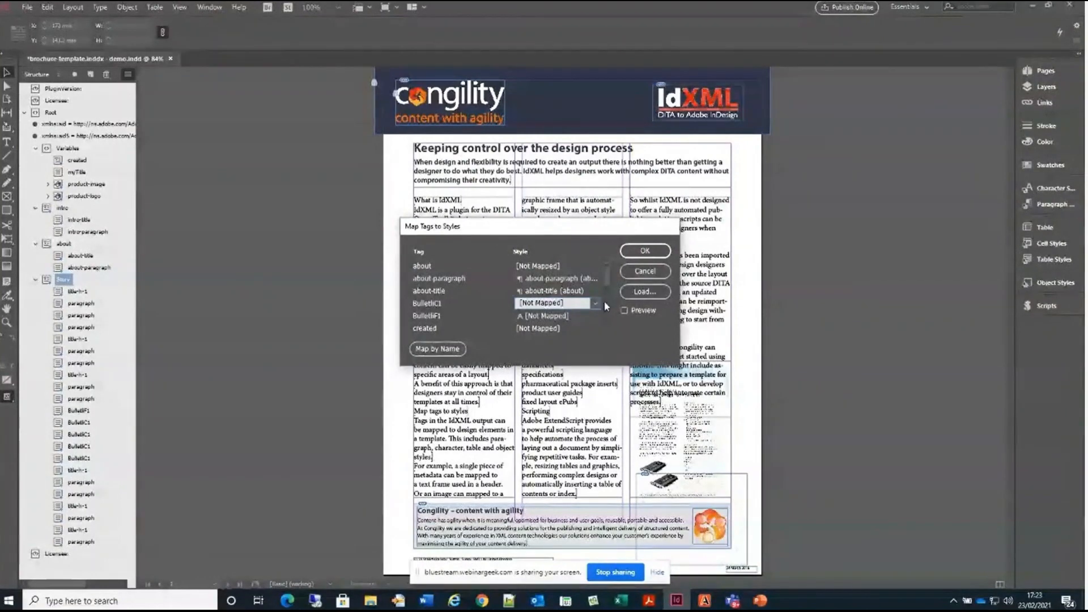
{"action": "left_click", "coordinate": [595, 303]}
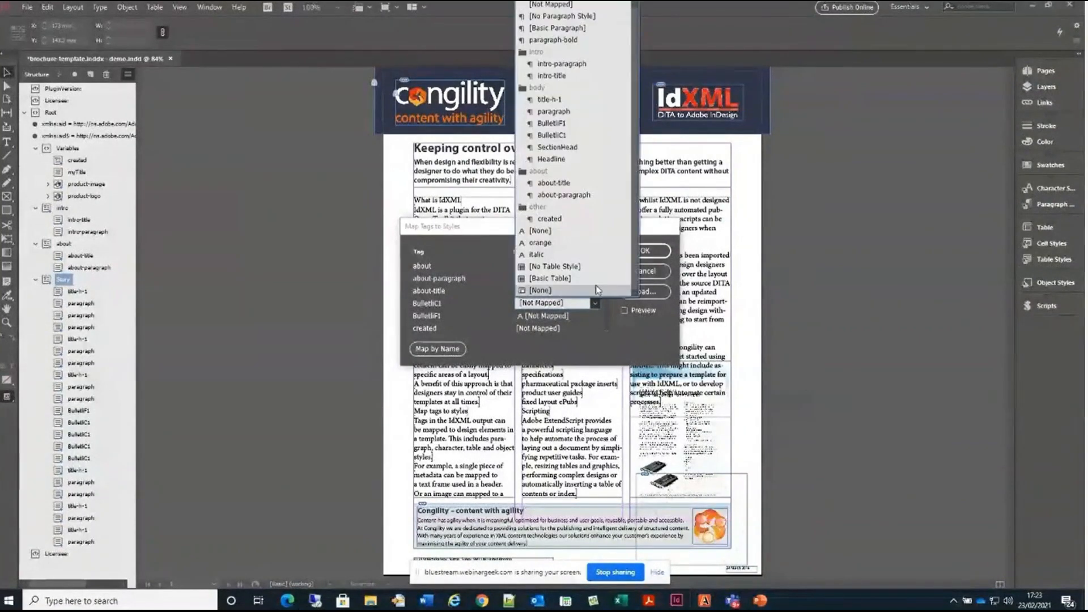
{"action": "left_click", "coordinate": [564, 123]}
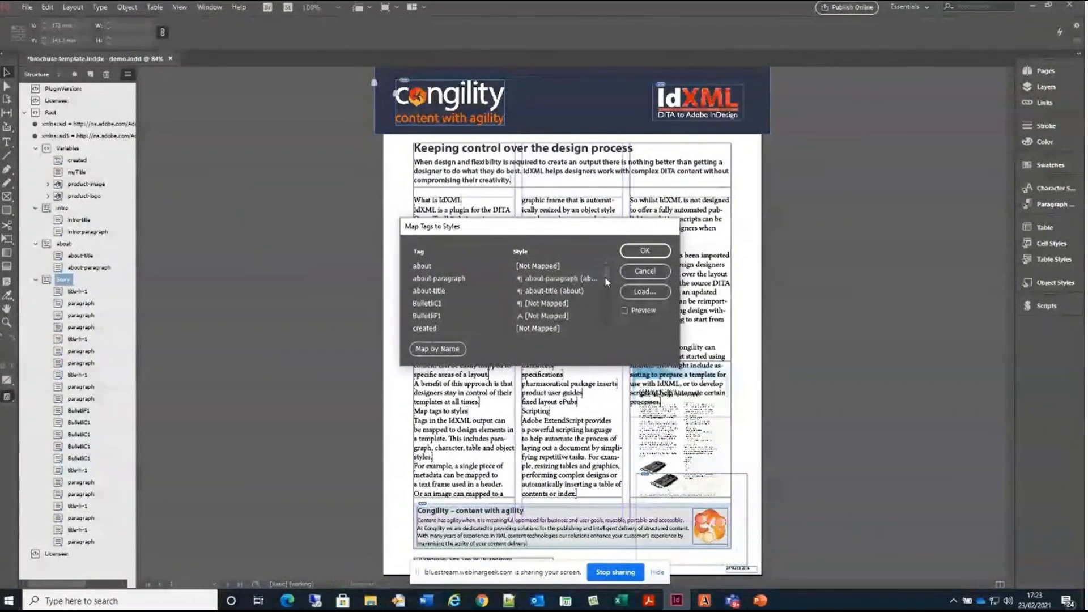
Look through the remaining tags, map the BulletliF1 tag to the BulletliF1 paragraph style in the body group, and apply the mappings
{"action": "scroll", "coordinate": [606, 284], "scroll_direction": "down", "scroll_amount": 3}
{"action": "scroll", "coordinate": [607, 293], "scroll_direction": "down", "scroll_amount": 2}
{"action": "scroll", "coordinate": [606, 298], "scroll_direction": "down", "scroll_amount": 2}
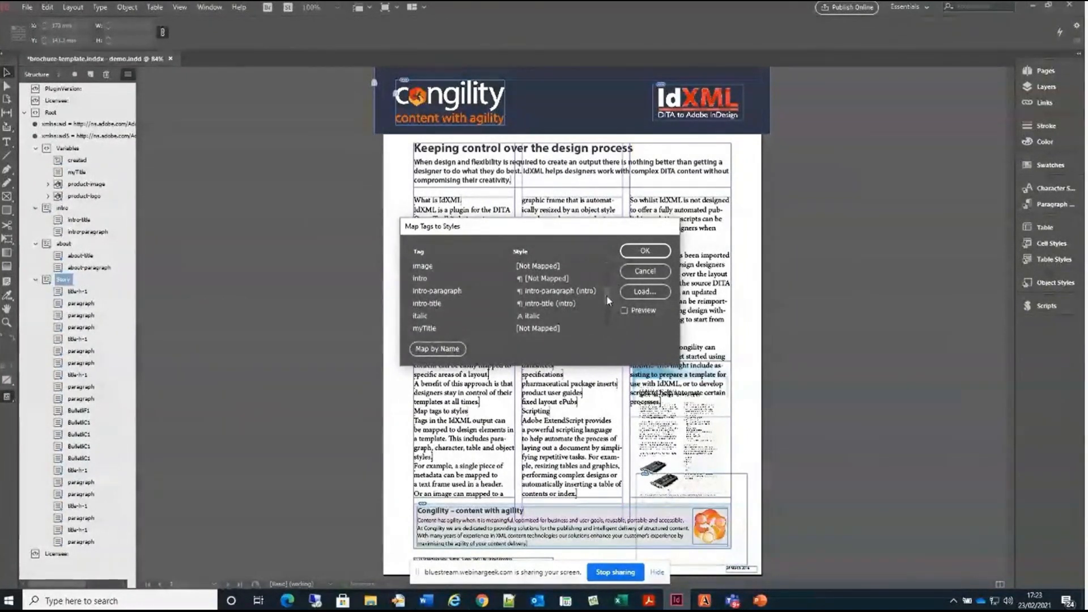
{"action": "scroll", "coordinate": [605, 306], "scroll_direction": "down", "scroll_amount": 3}
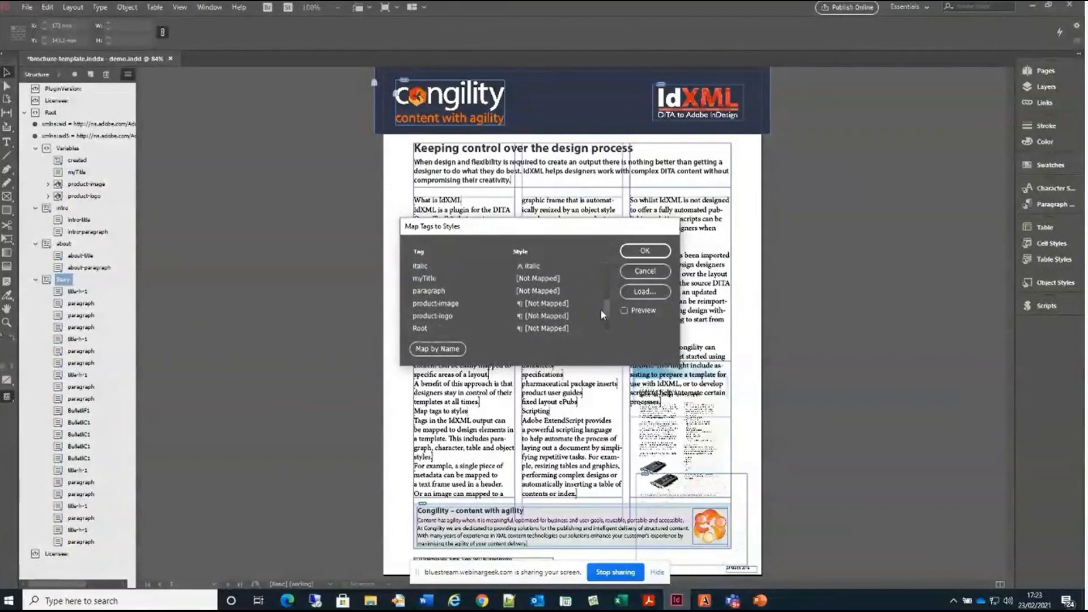
{"action": "scroll", "coordinate": [603, 316], "scroll_direction": "up", "scroll_amount": 7}
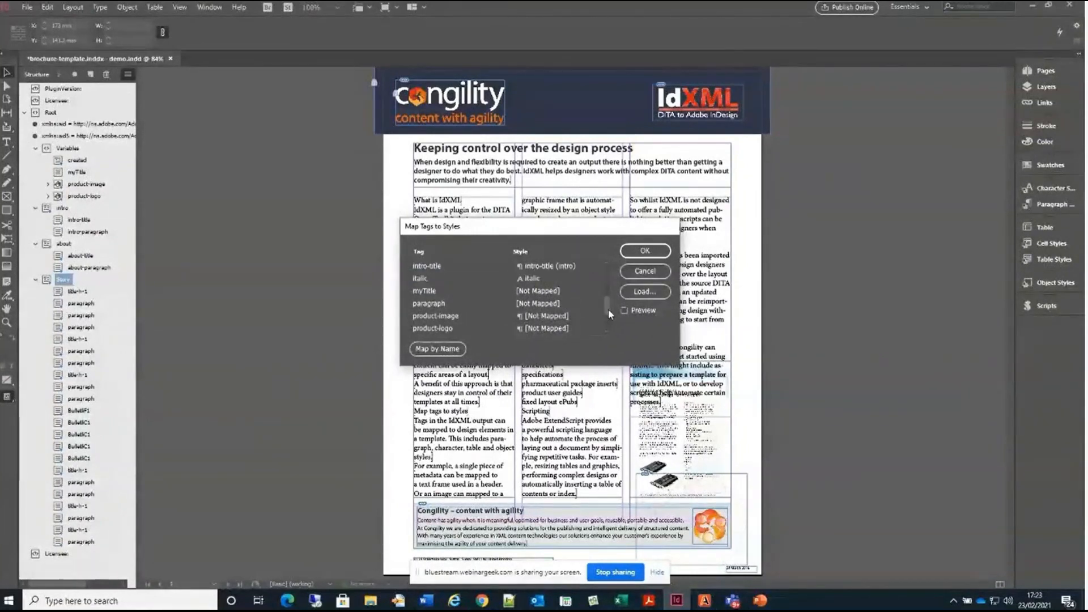
{"action": "scroll", "coordinate": [602, 289], "scroll_direction": "up", "scroll_amount": 3}
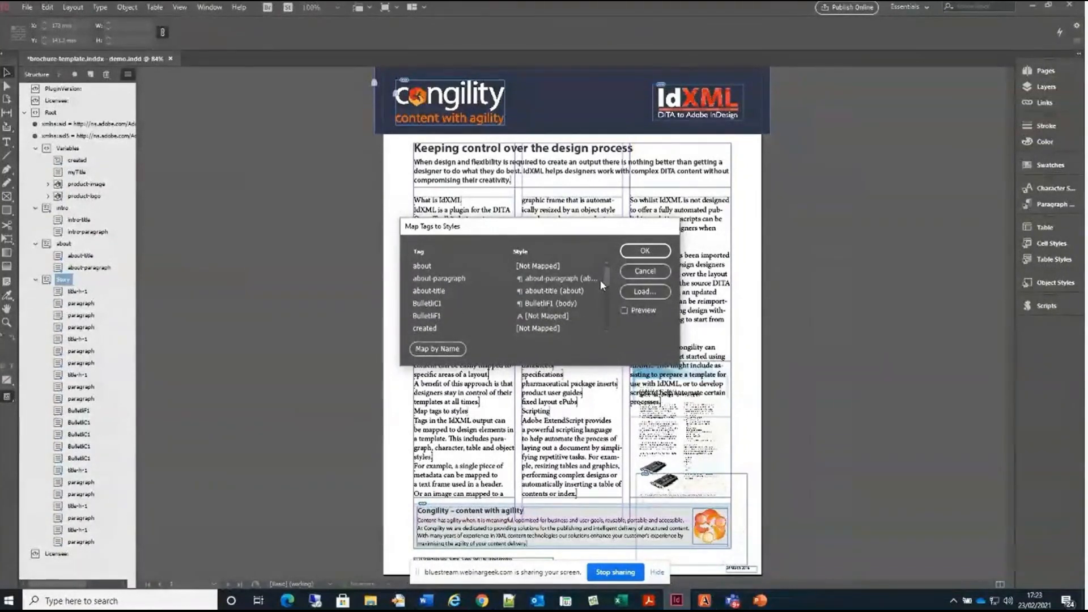
{"action": "left_click", "coordinate": [568, 316]}
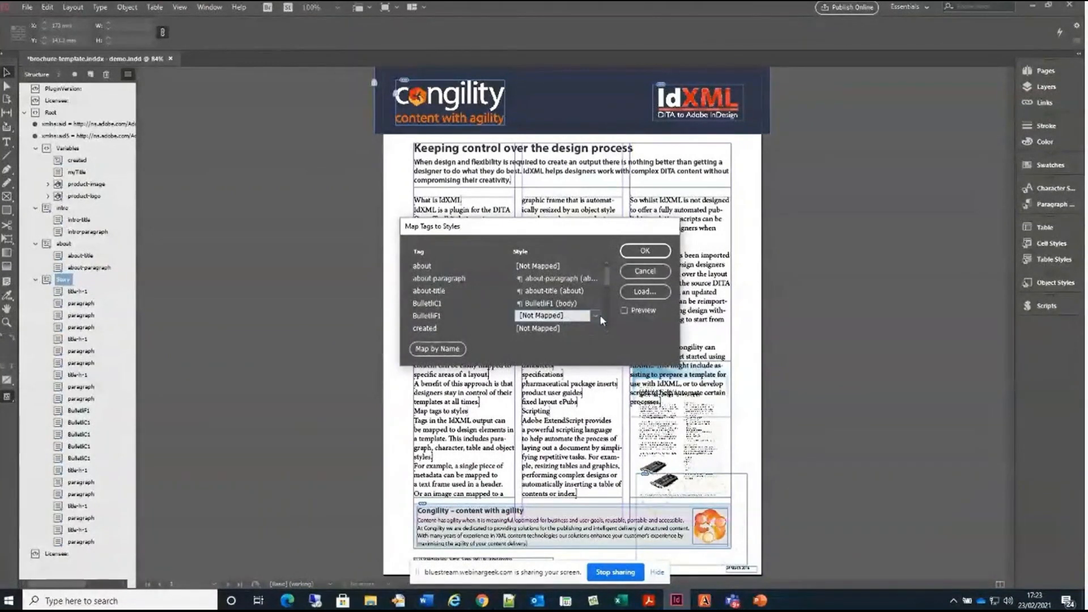
{"action": "left_click", "coordinate": [597, 315]}
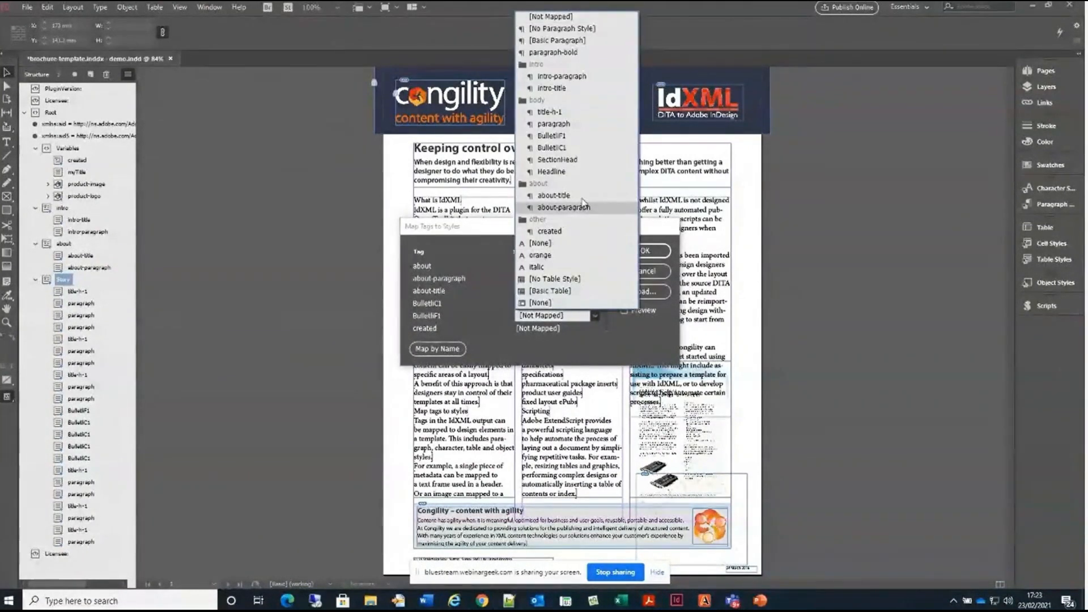
{"action": "left_click", "coordinate": [567, 138]}
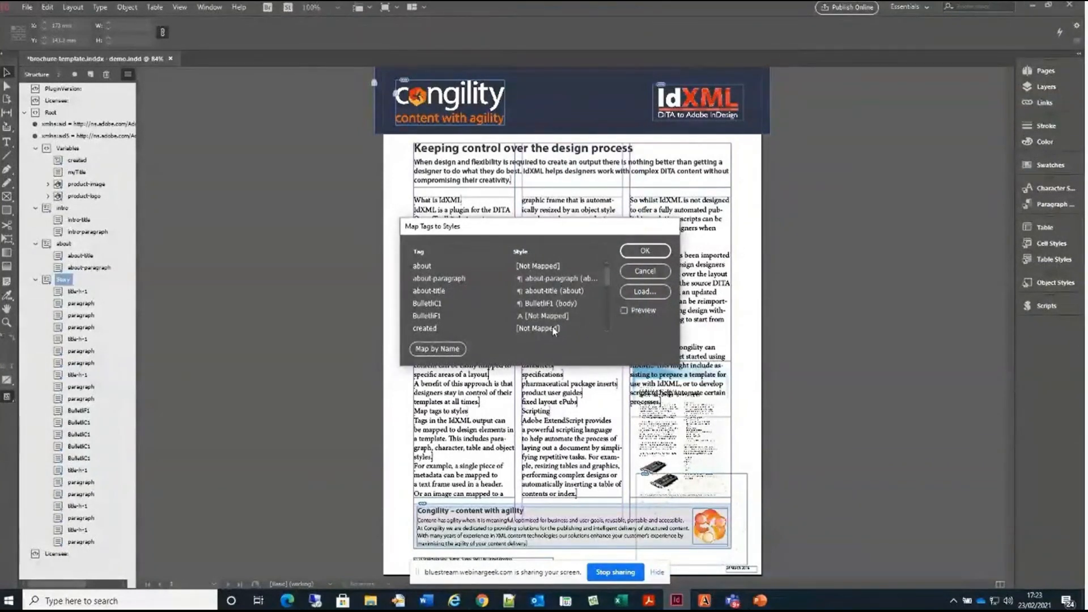
{"action": "left_click", "coordinate": [552, 291]}
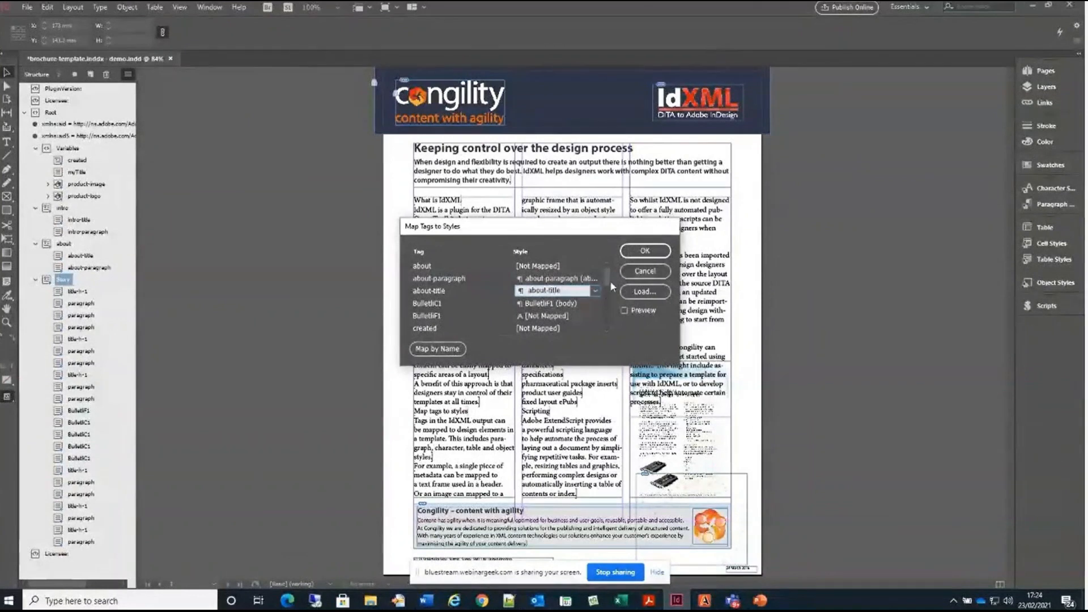
{"action": "left_click", "coordinate": [635, 253]}
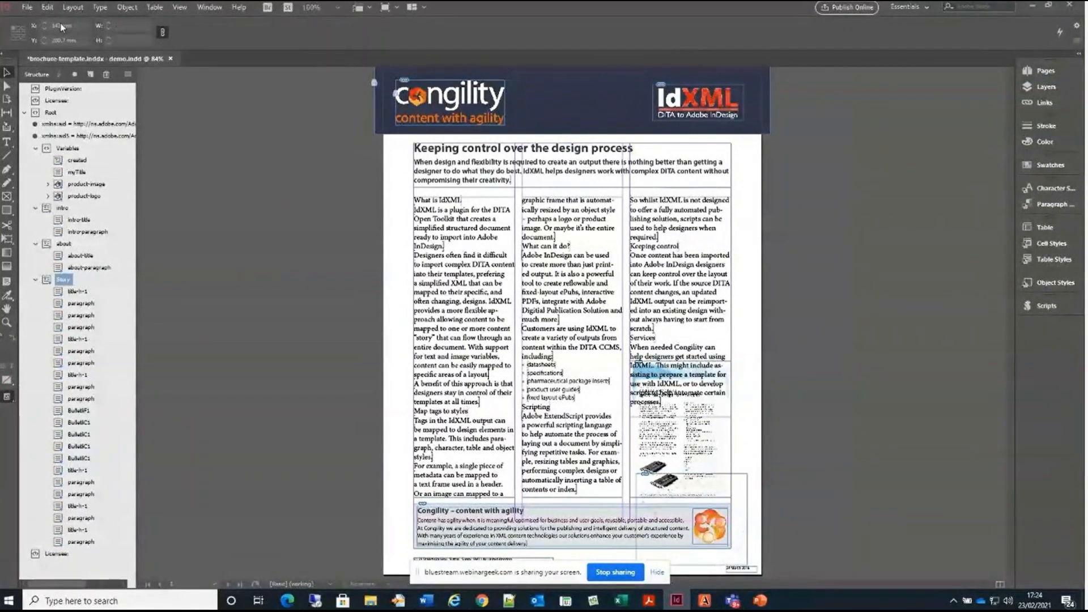
Close the demo brochure and open brochure-template.inddx - full.indd from the recent files
{"action": "left_click", "coordinate": [26, 7]}
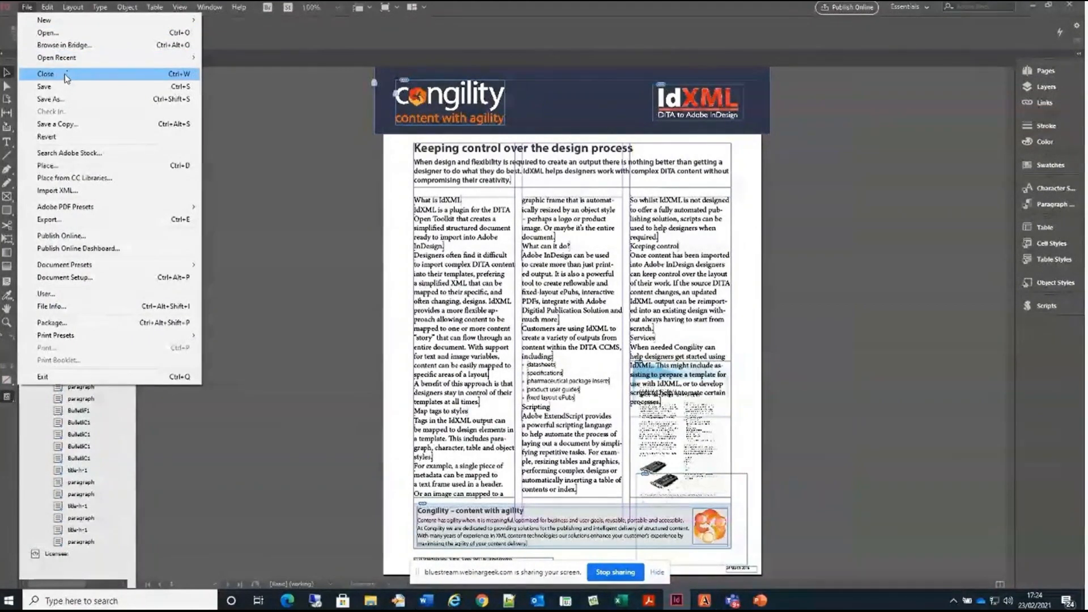
{"action": "left_click", "coordinate": [67, 79]}
{"action": "left_click", "coordinate": [595, 314]}
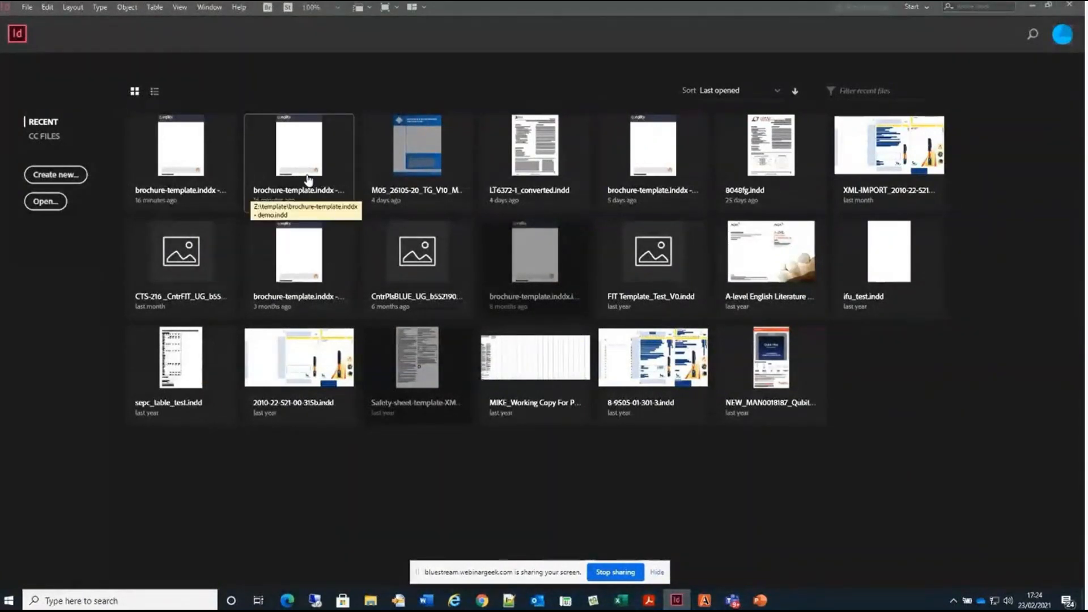
{"action": "left_click", "coordinate": [180, 164]}
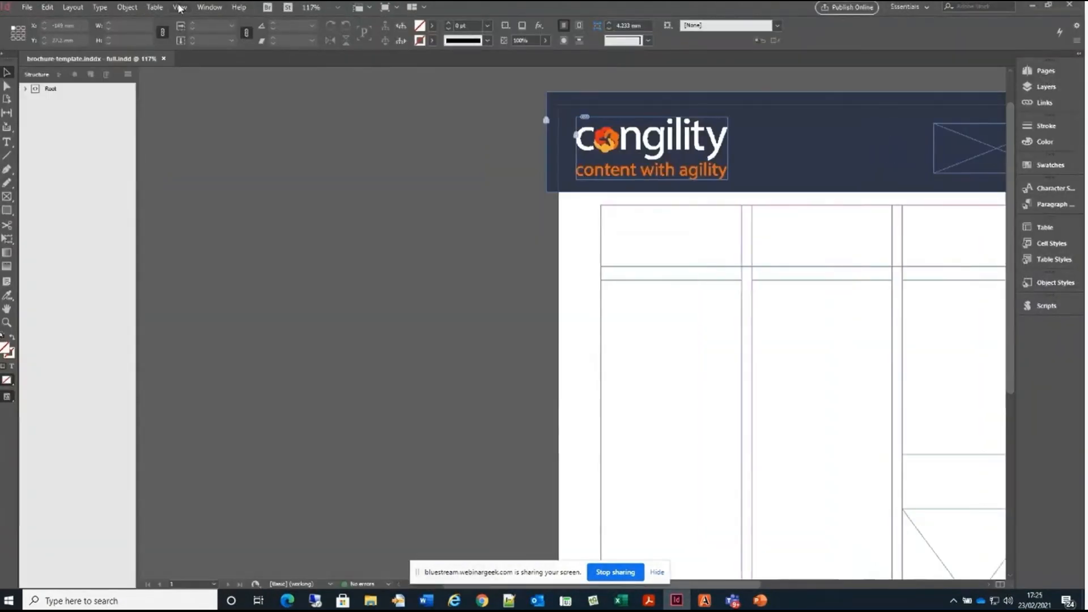
Import idxml-brochure.xml from the idxml out folder into the full template's structure, merging the content
{"action": "left_click", "coordinate": [178, 8]}
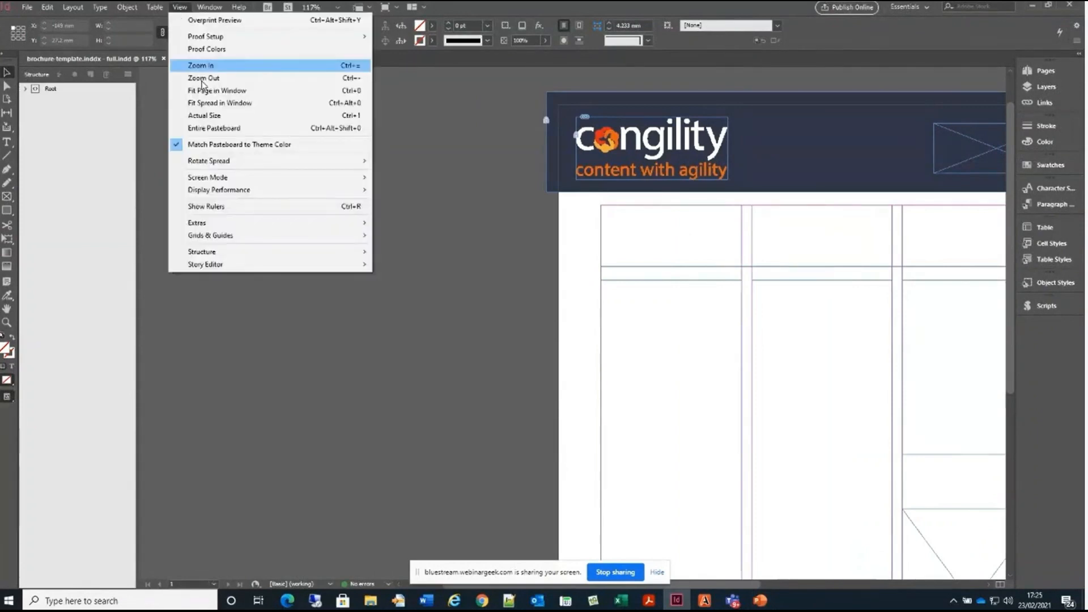
{"action": "left_click", "coordinate": [253, 92]}
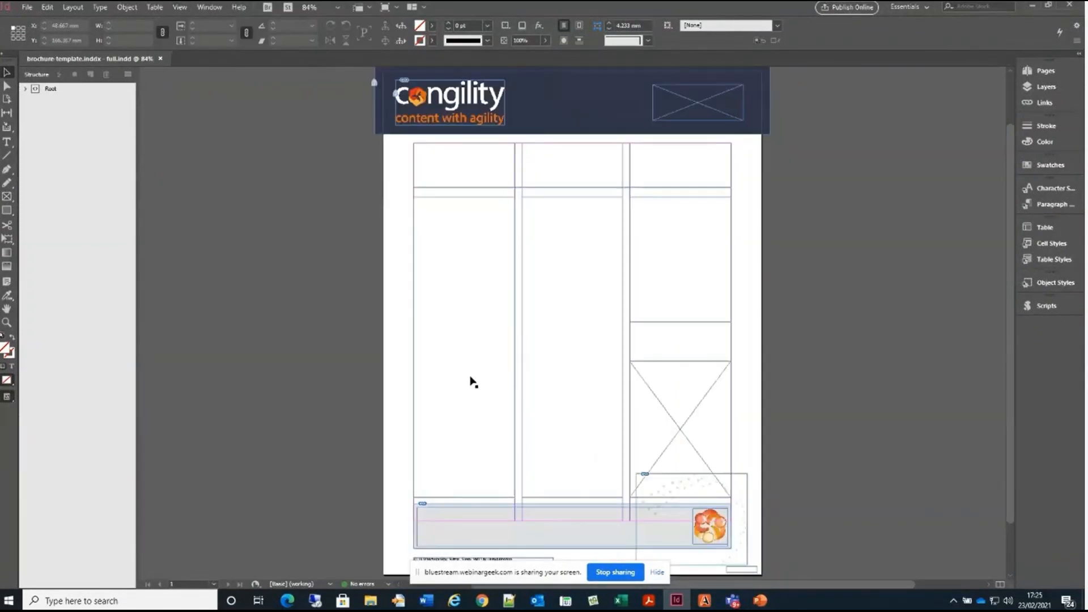
{"action": "left_click", "coordinate": [128, 74]}
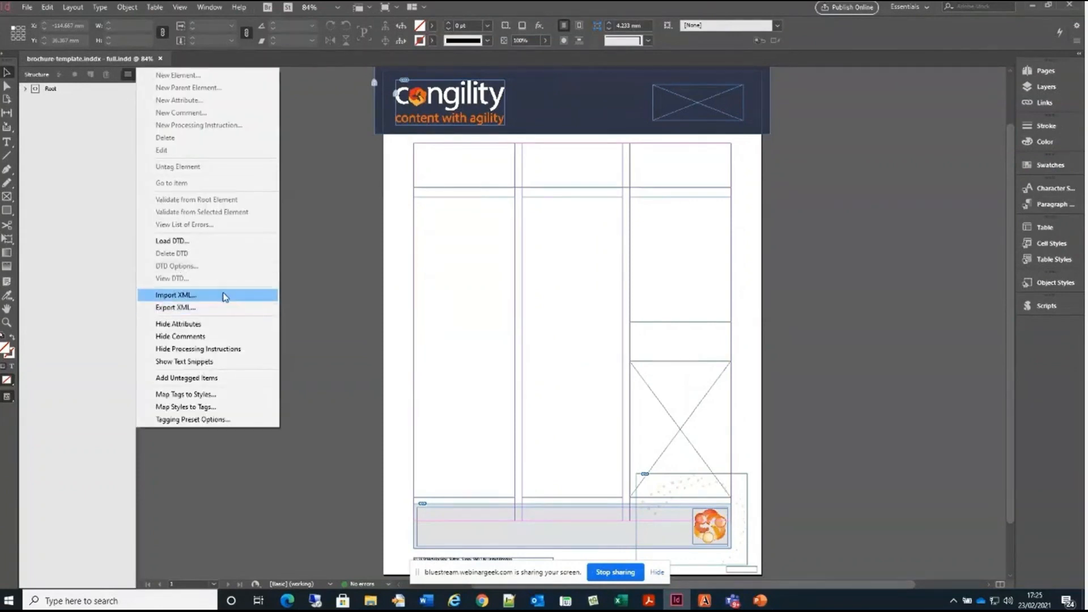
{"action": "left_click", "coordinate": [224, 296]}
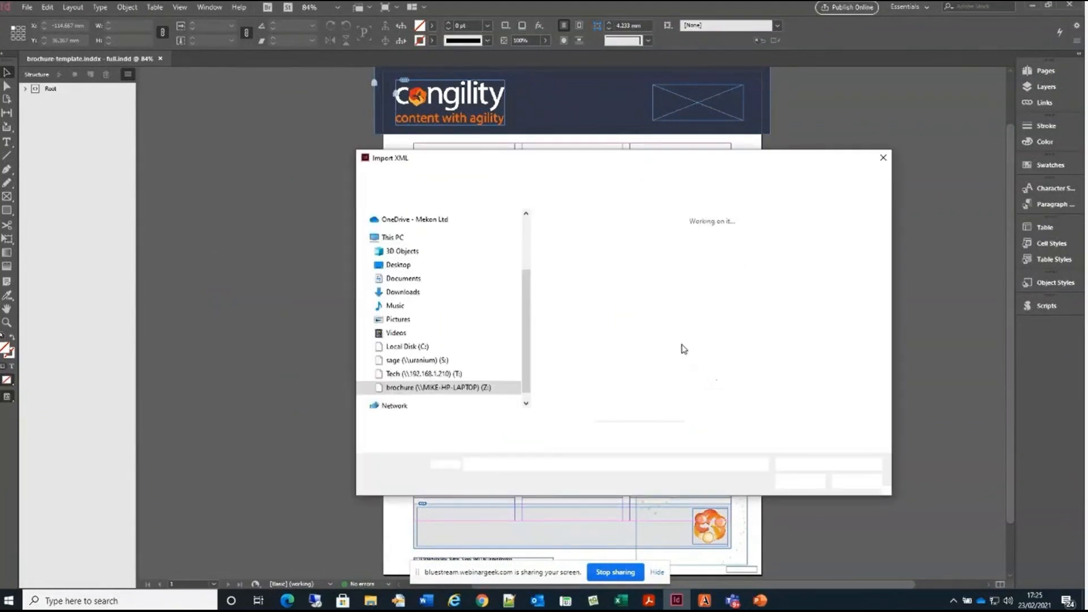
{"action": "left_click", "coordinate": [561, 238]}
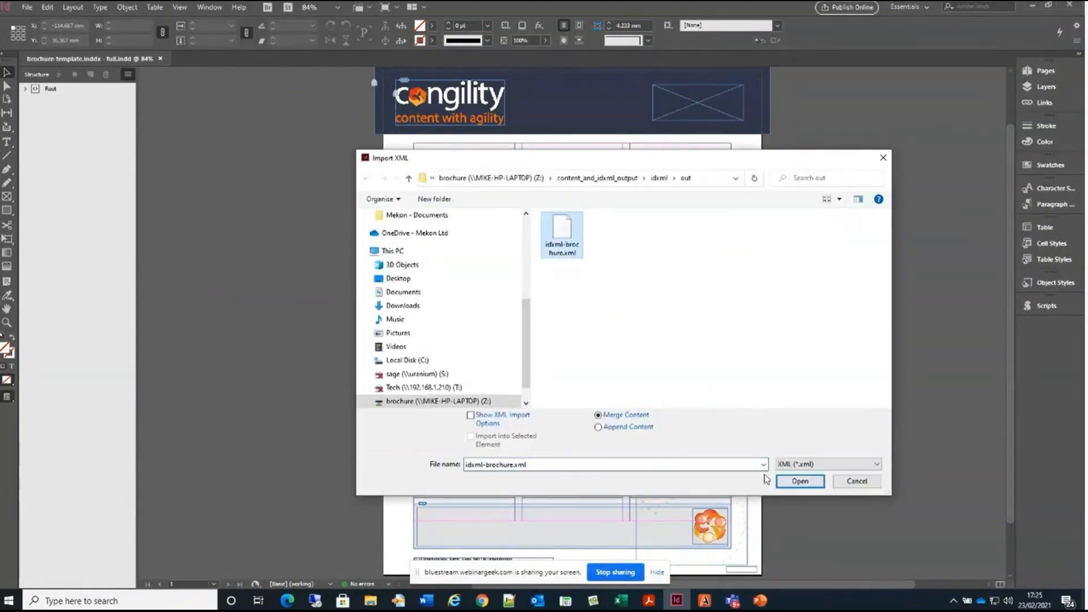
{"action": "left_click", "coordinate": [799, 482]}
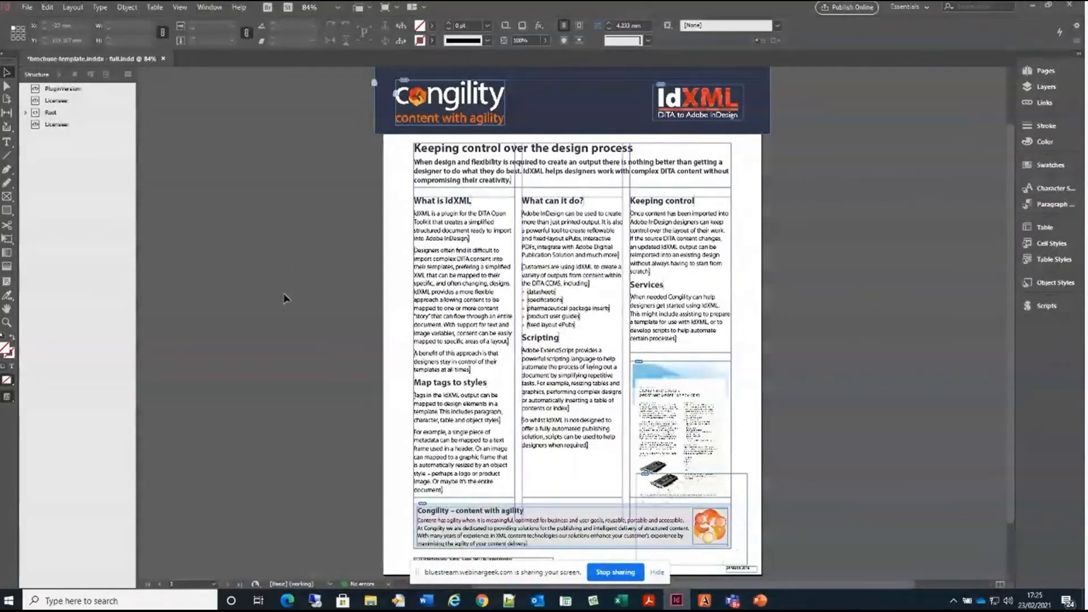
Edit the title-h-1 paragraph style in the body group, setting its character colour to the C=9 M=86 Y=82 K=1 copy swatch
{"action": "left_click", "coordinate": [1047, 205]}
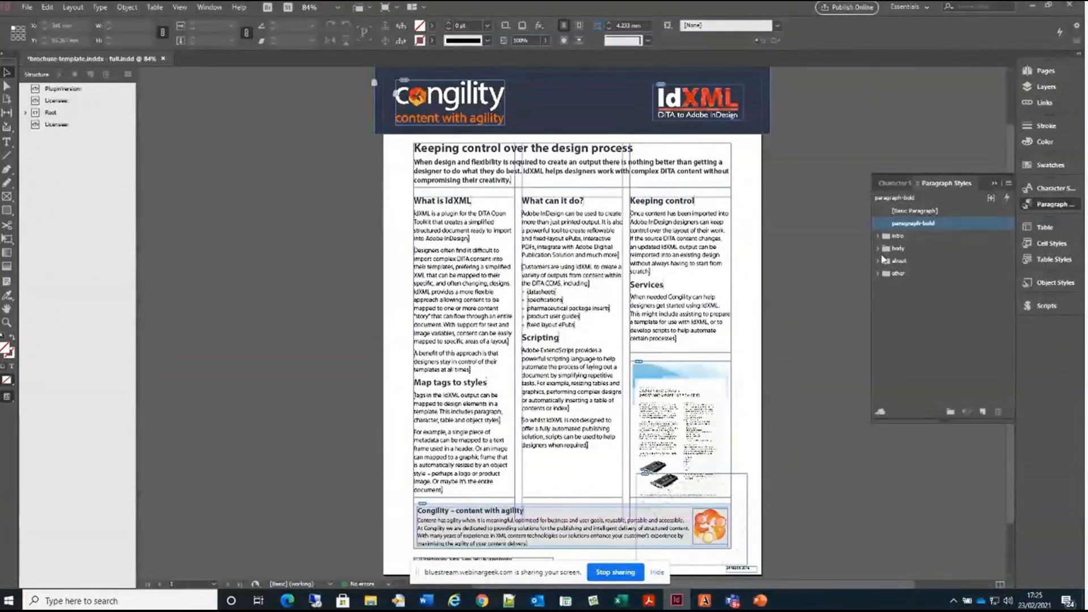
{"action": "left_click", "coordinate": [878, 249]}
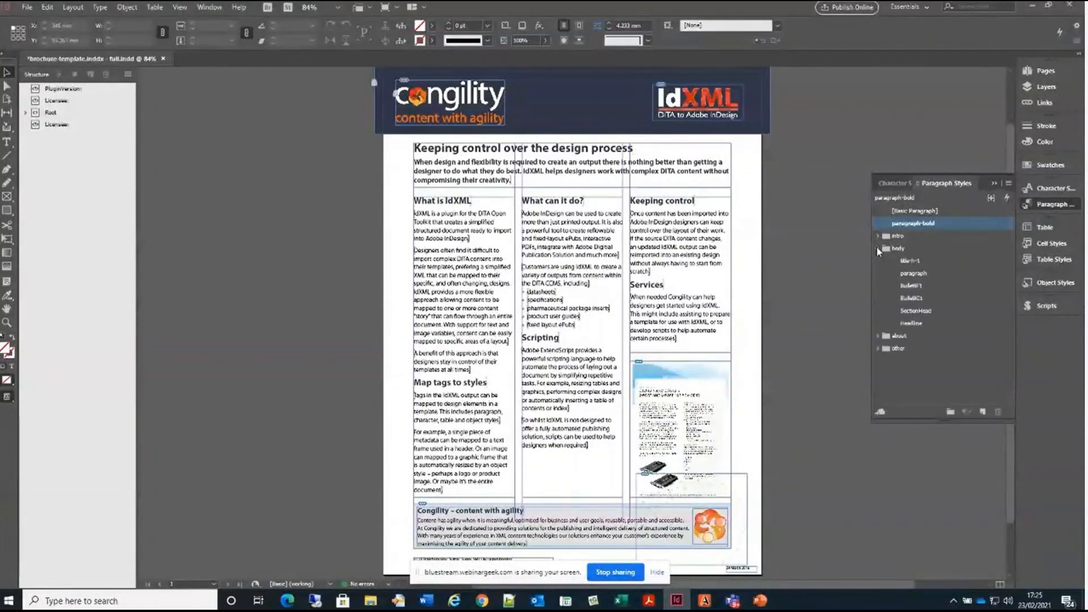
{"action": "left_click", "coordinate": [909, 261]}
{"action": "right_click", "coordinate": [909, 264]}
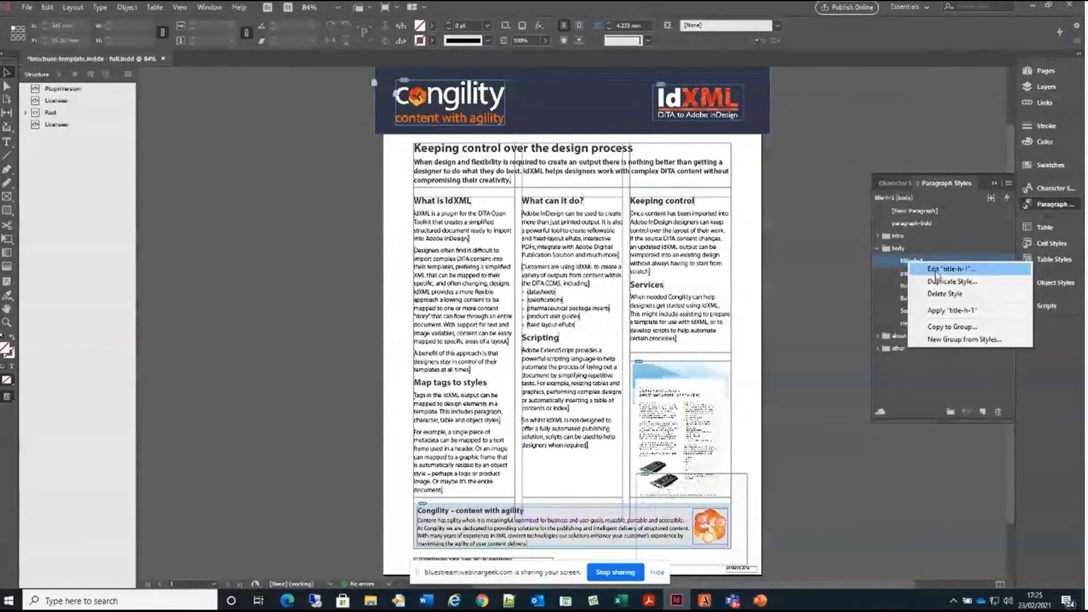
{"action": "left_click", "coordinate": [929, 269]}
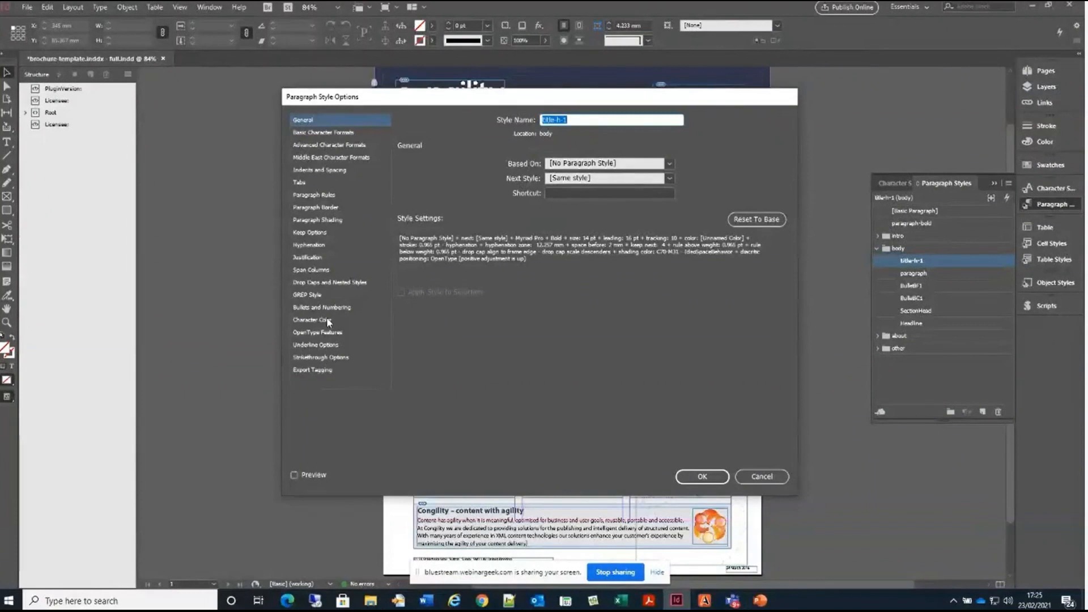
{"action": "left_click", "coordinate": [328, 320]}
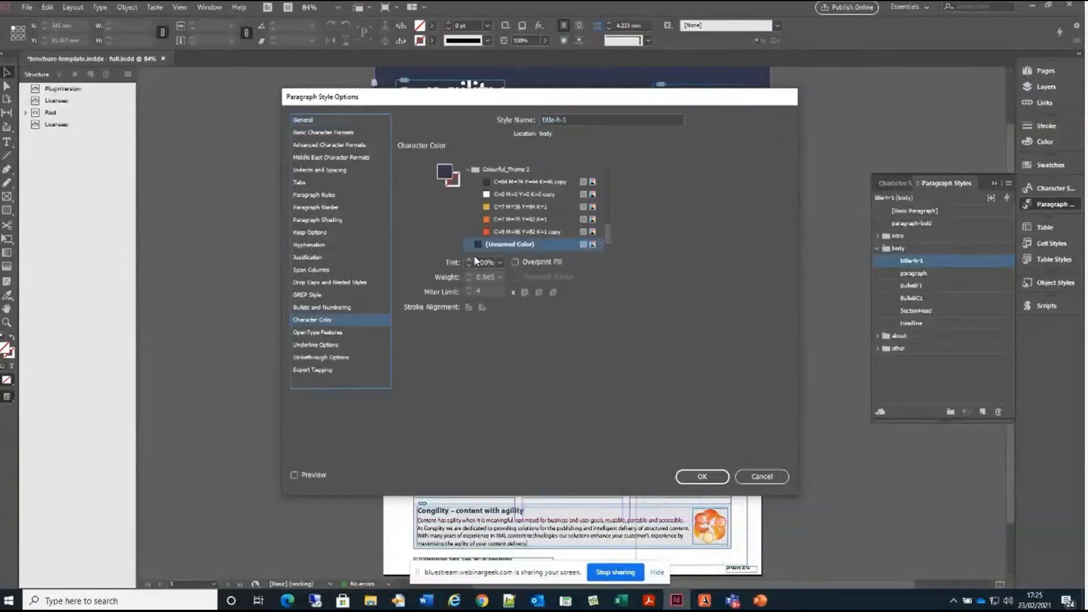
{"action": "left_click", "coordinate": [586, 233]}
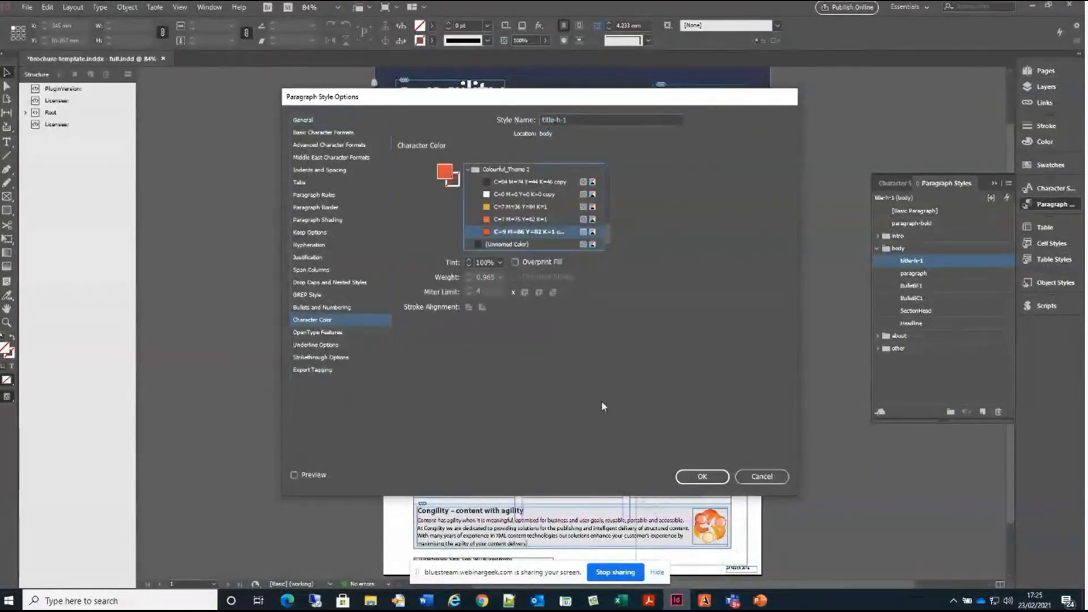
{"action": "left_click", "coordinate": [702, 476]}
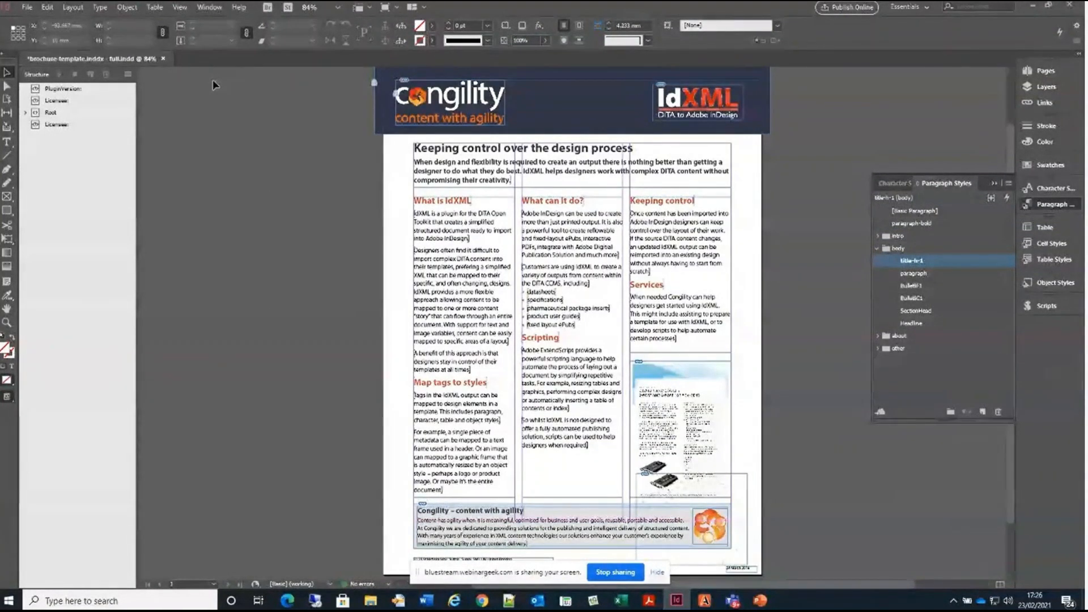
Set the brochure's screen mode to Preview
{"action": "left_click", "coordinate": [180, 6]}
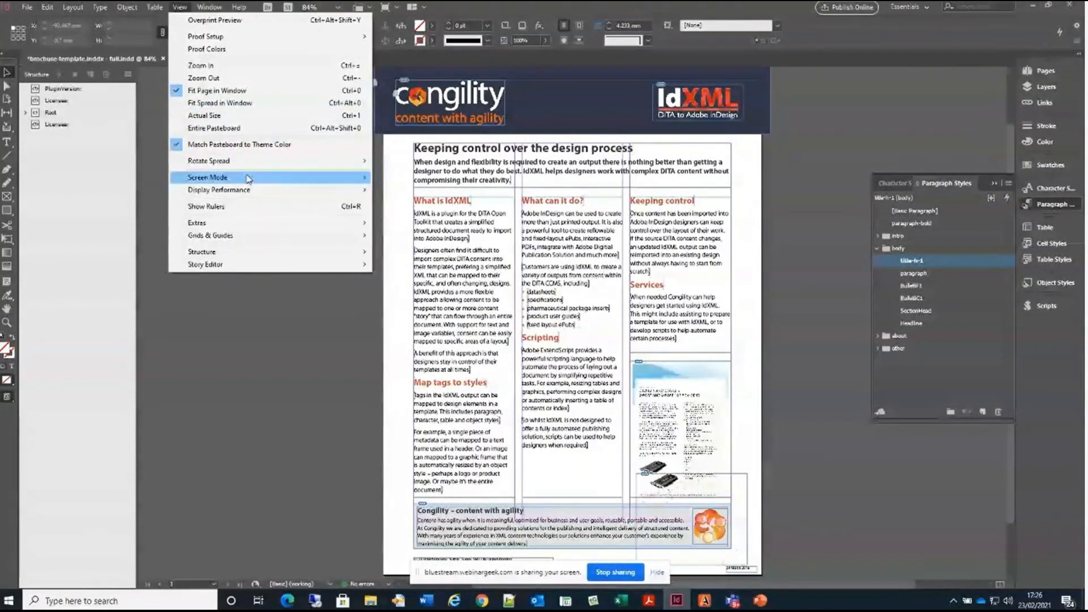
{"action": "mouse_move", "coordinate": [263, 180]}
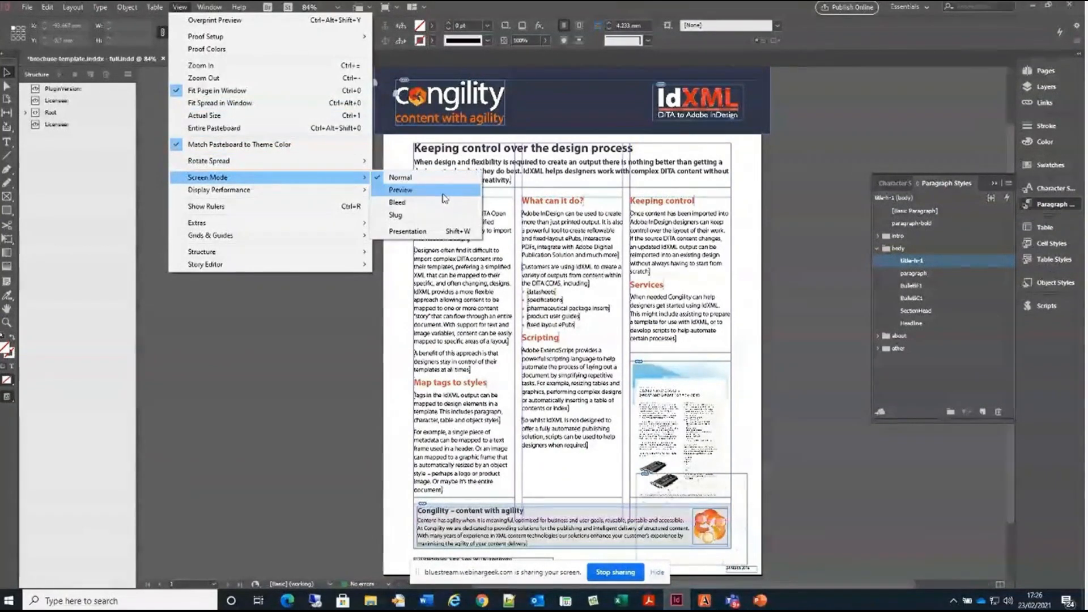
{"action": "left_click", "coordinate": [444, 193]}
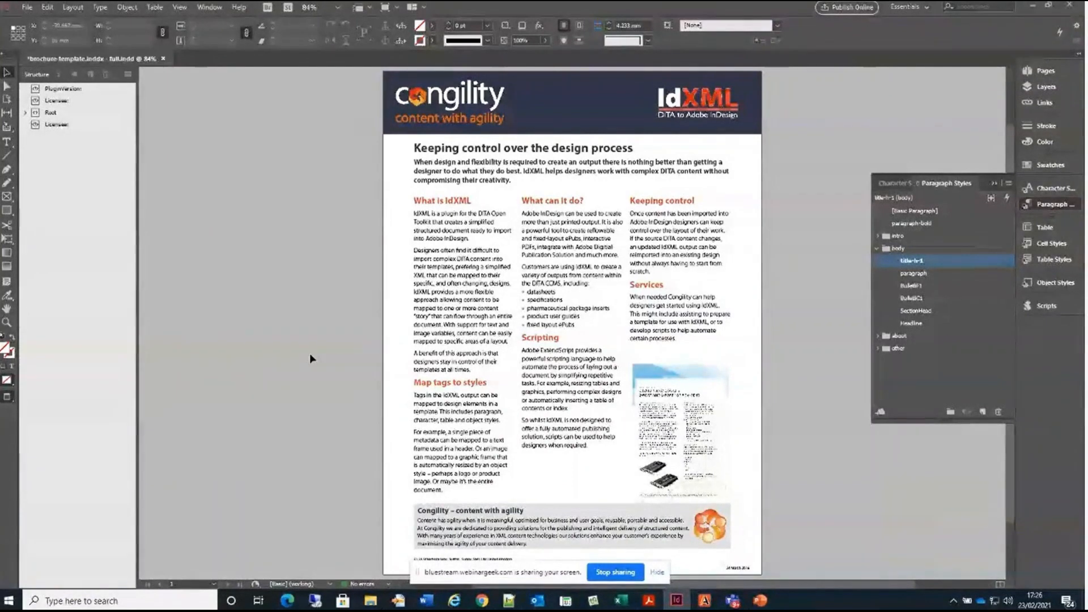
Switch to the PowerPoint presentation, run the slide show from slide 8 through slide 10, and exit it
{"action": "left_click", "coordinate": [759, 600]}
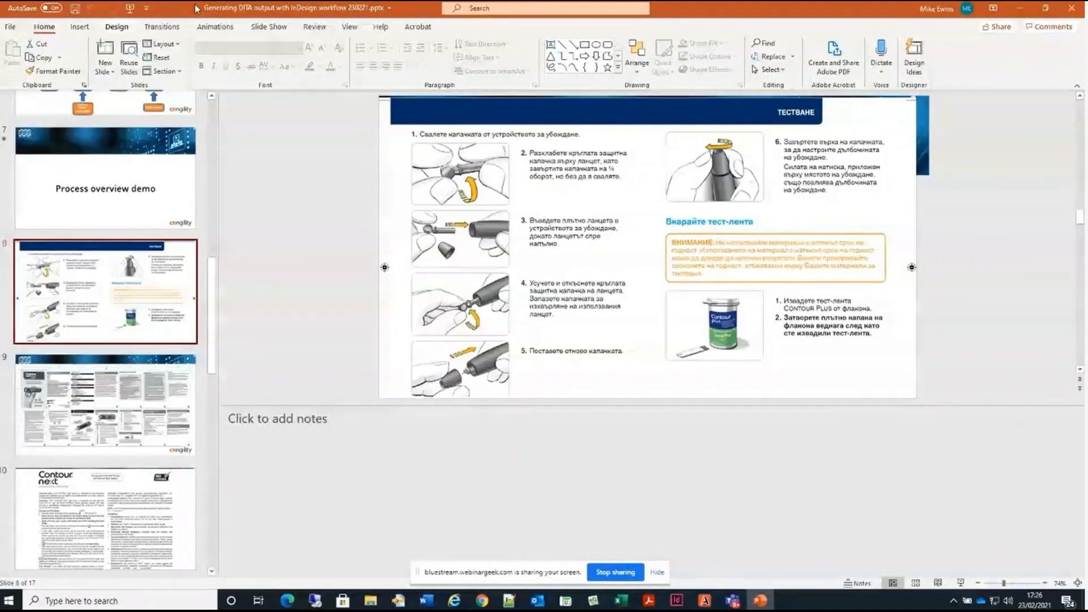
{"action": "left_click", "coordinate": [269, 27]}
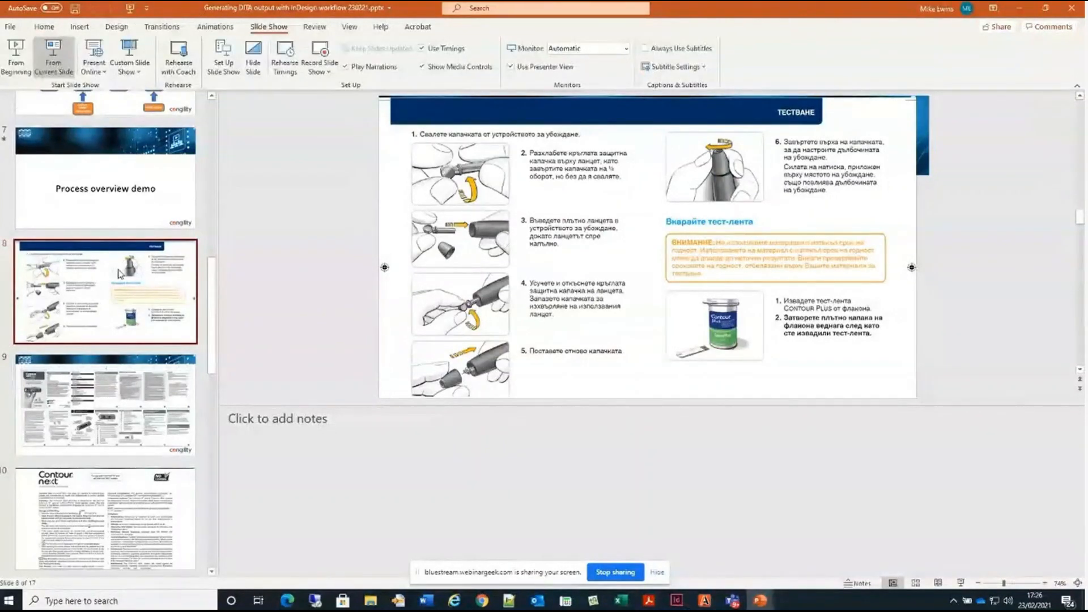
{"action": "key", "text": "shift+F5"}
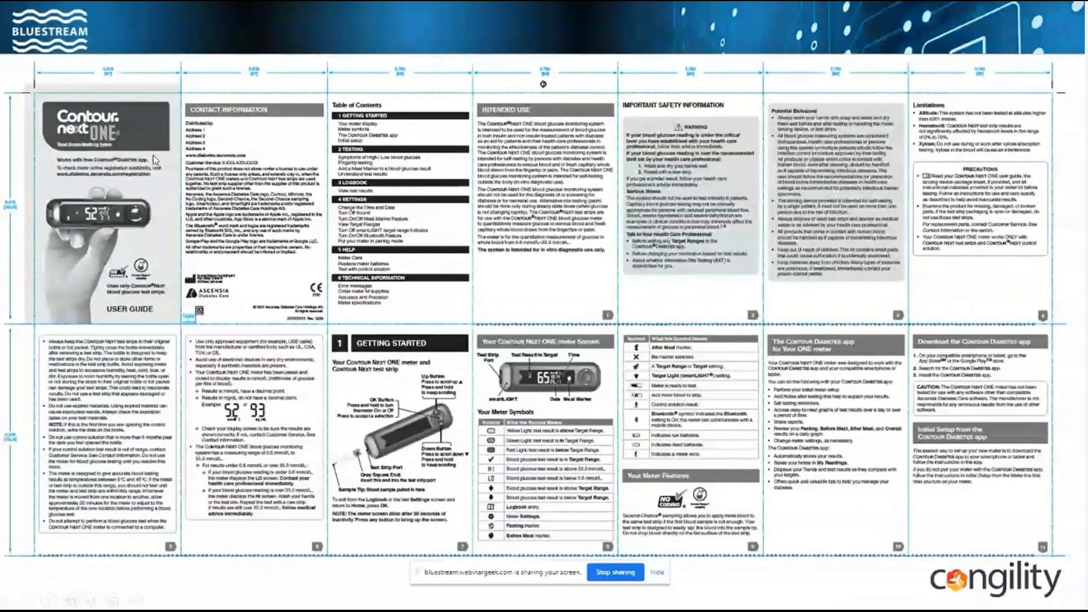
{"action": "left_click", "coordinate": [601, 300]}
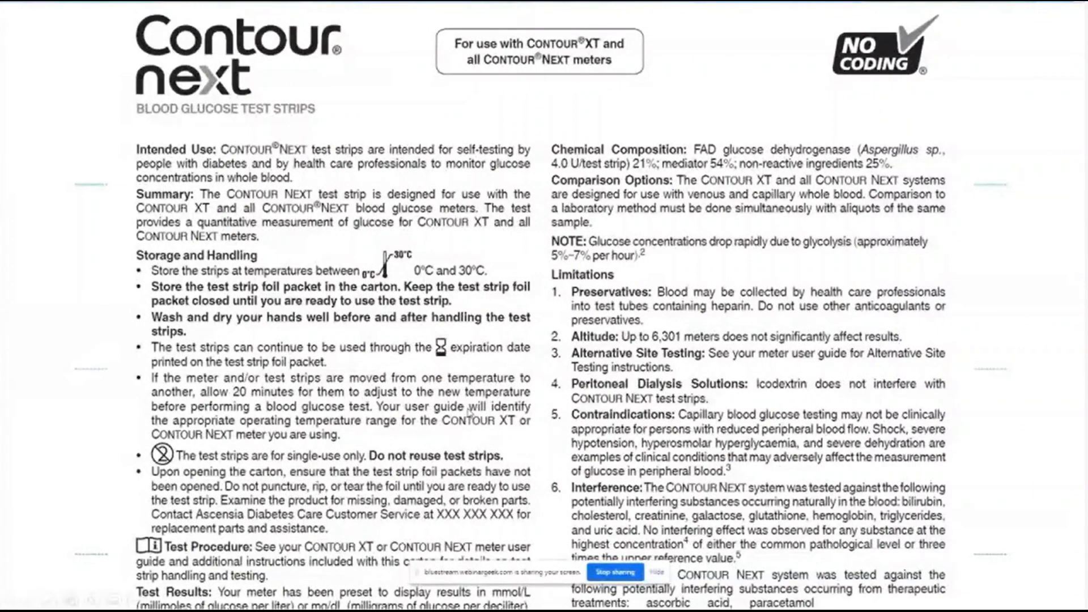
{"action": "key", "text": "Escape"}
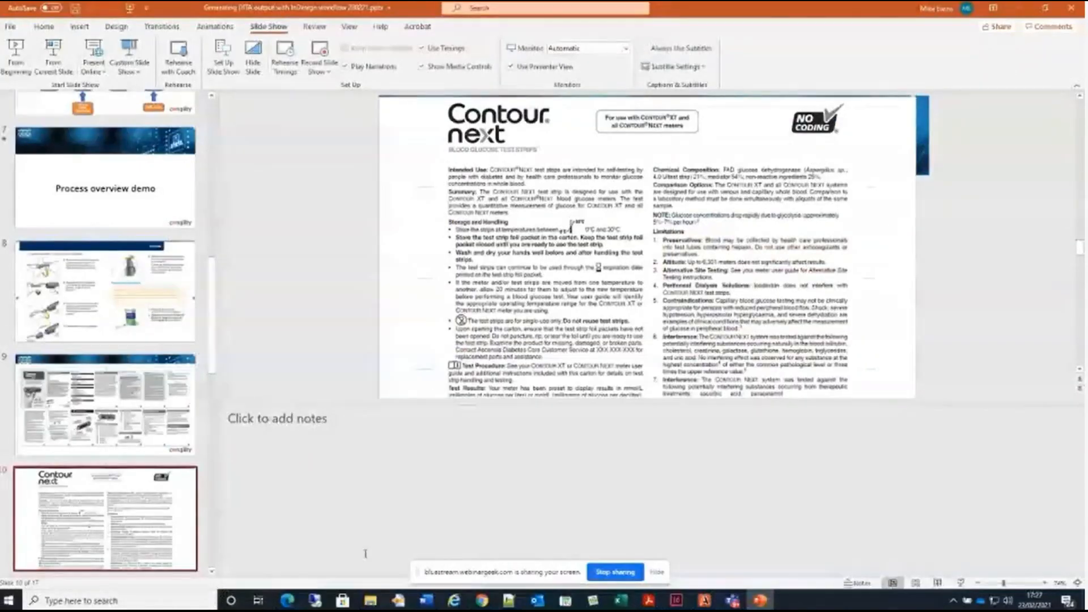